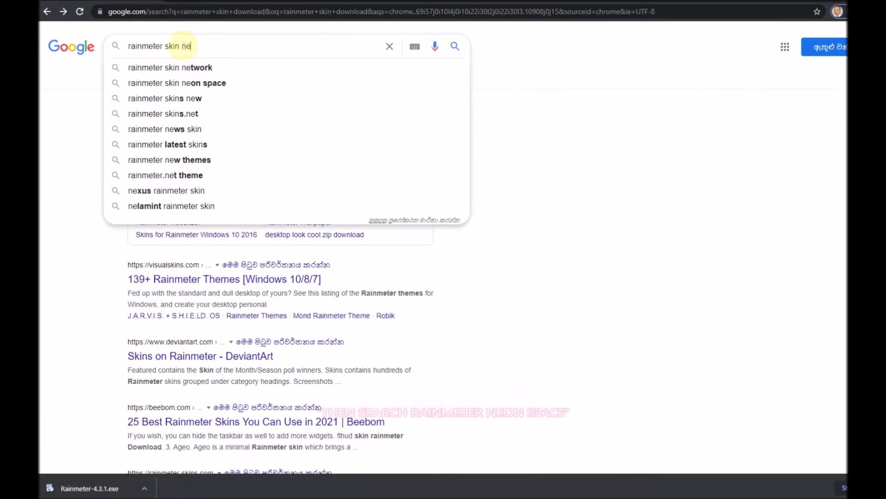
Step: Search for the Rainmeter neon space skin and download neon-space.rmskin from its VisualSkins page
click(218, 83)
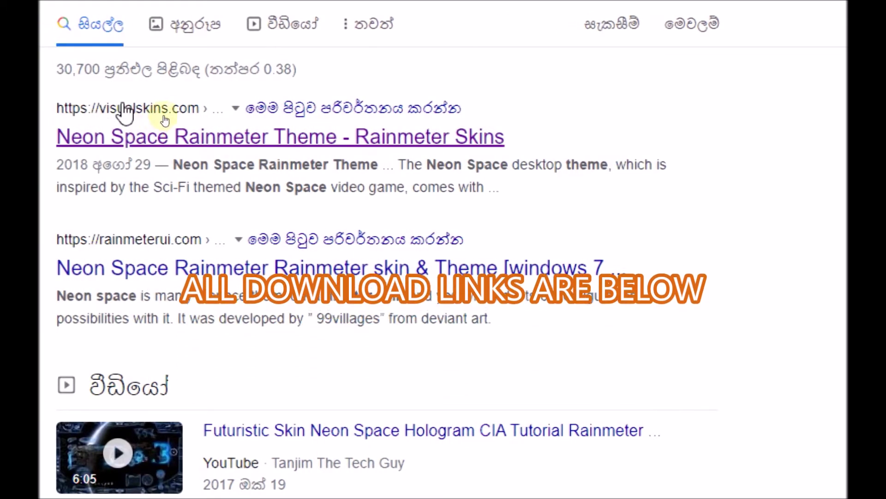
click(197, 136)
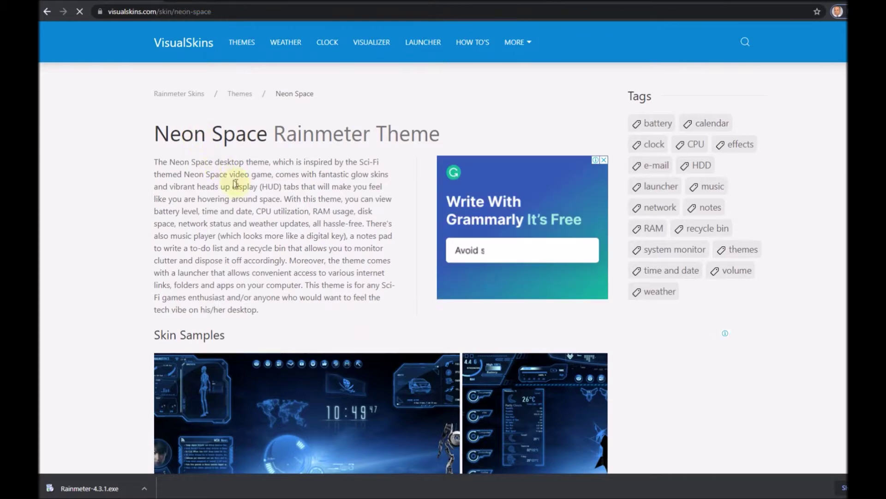
scroll(201, 191, down, 10)
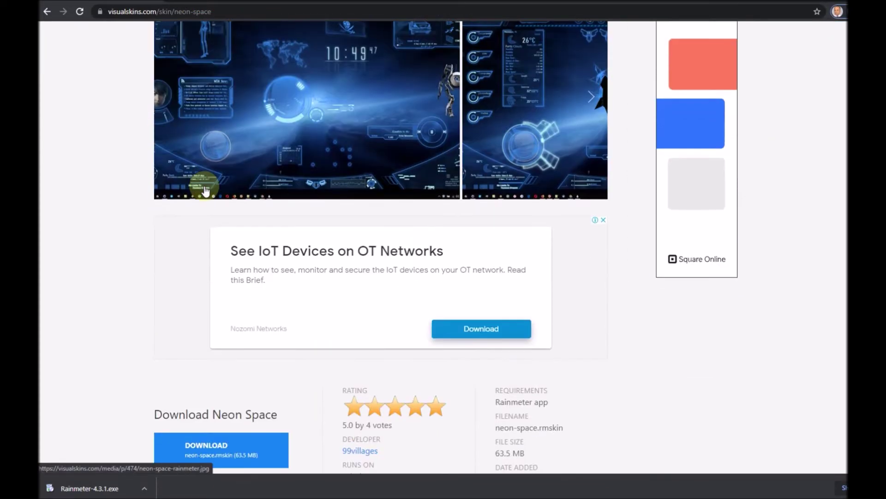
scroll(204, 191, down, 3)
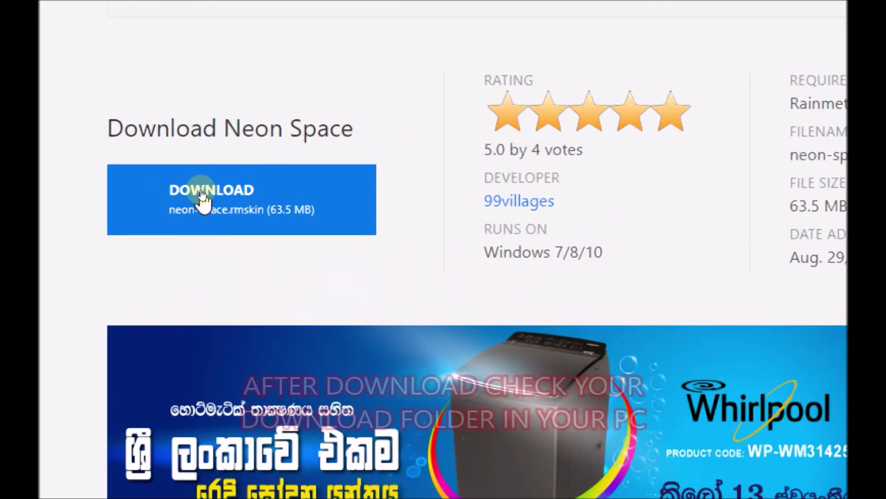
click(202, 193)
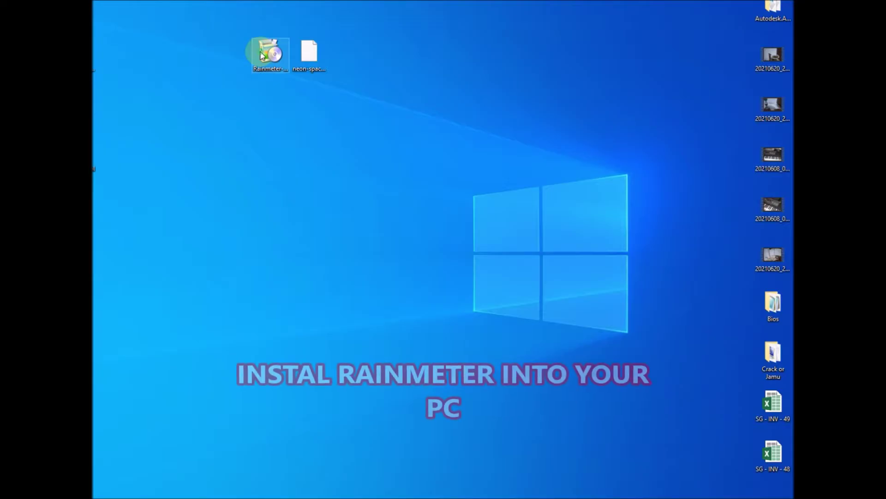
Step: Run the Rainmeter installer from the desktop in English and choose the standard installation
double_click(262, 56)
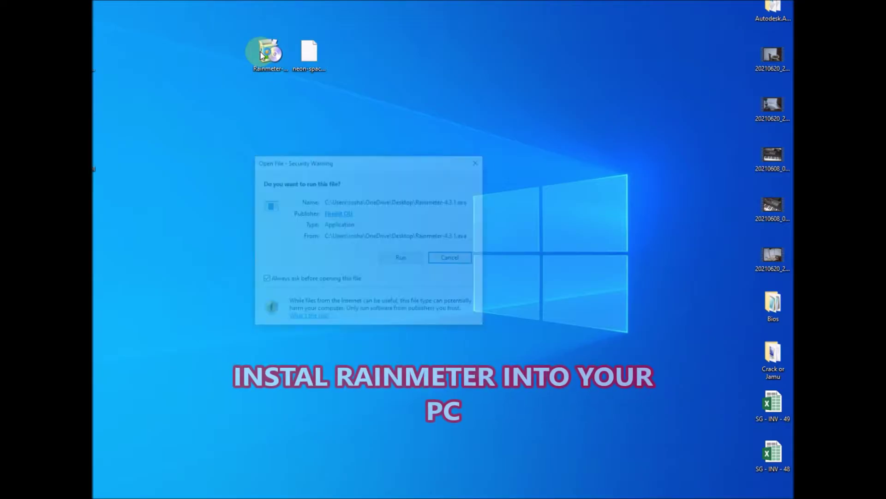
click(390, 258)
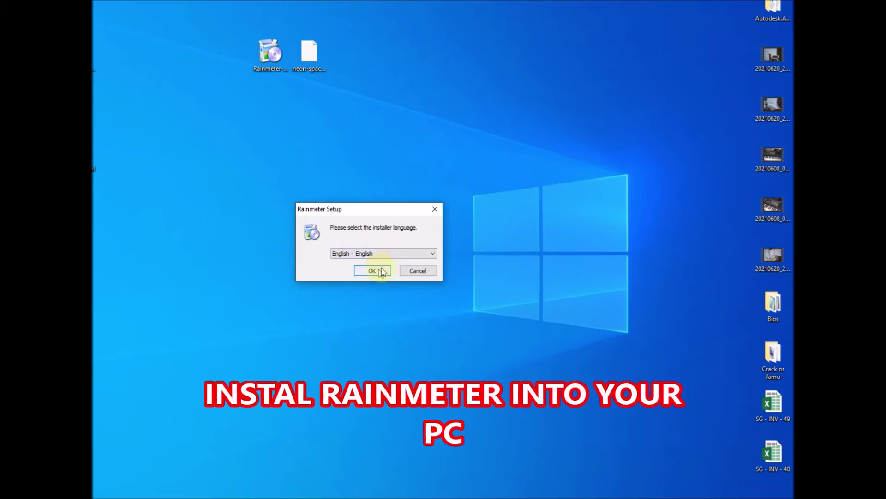
click(395, 253)
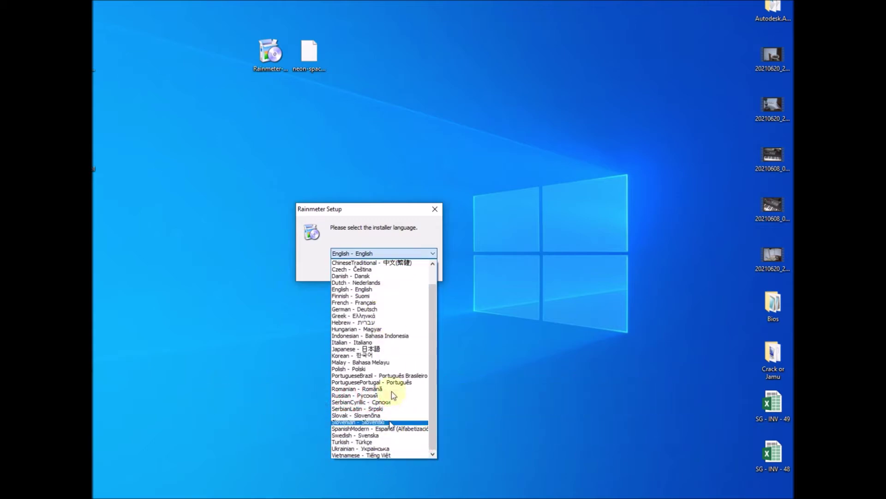
click(433, 253)
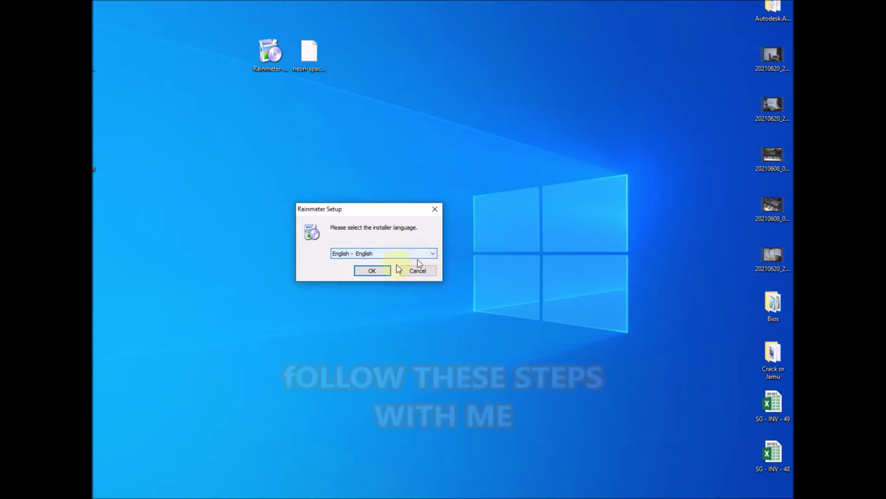
click(372, 270)
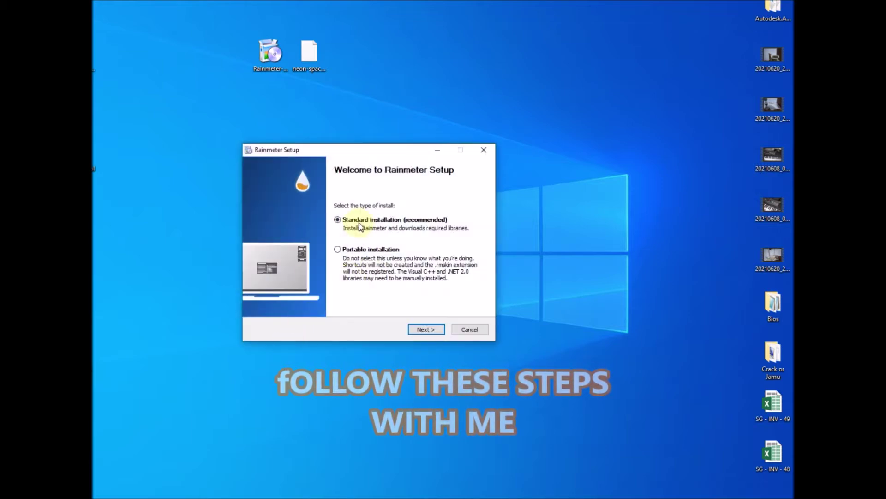
click(426, 328)
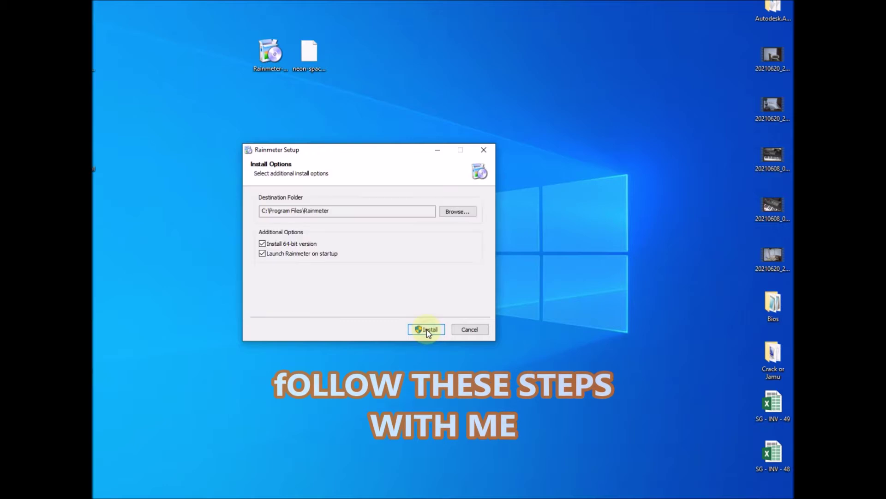
Step: Turn off launching Rainmeter on startup in the install options
click(463, 211)
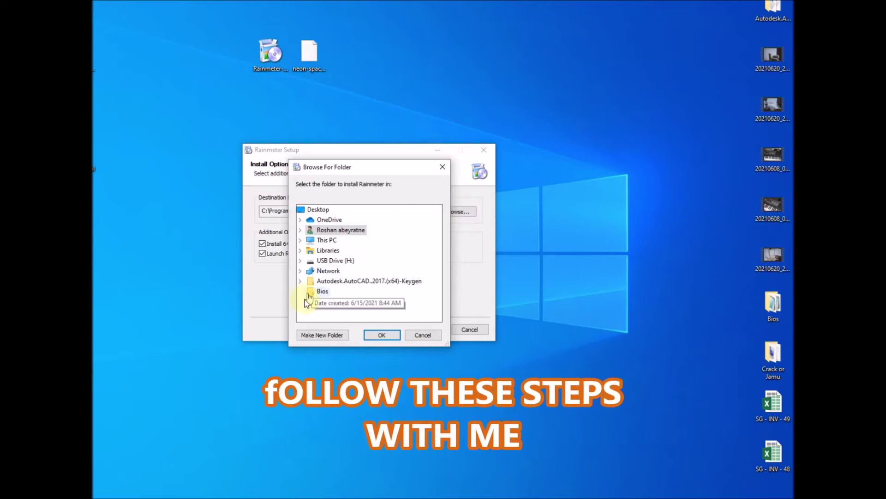
click(442, 167)
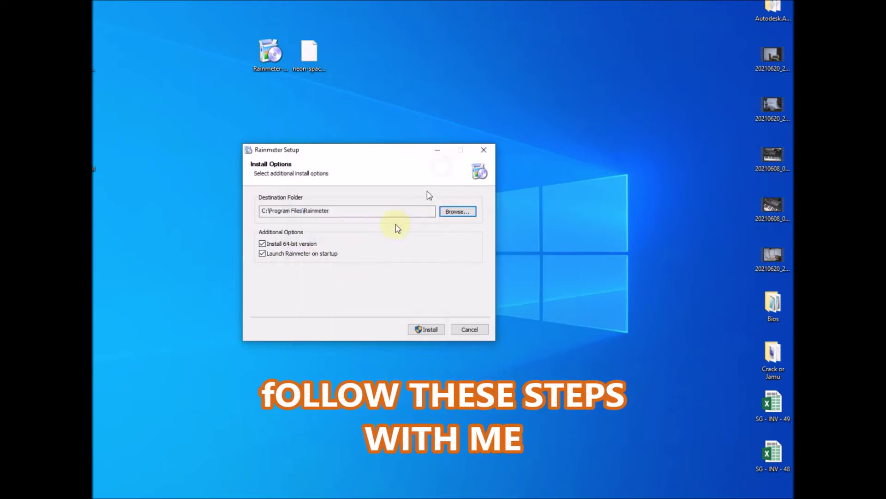
click(262, 253)
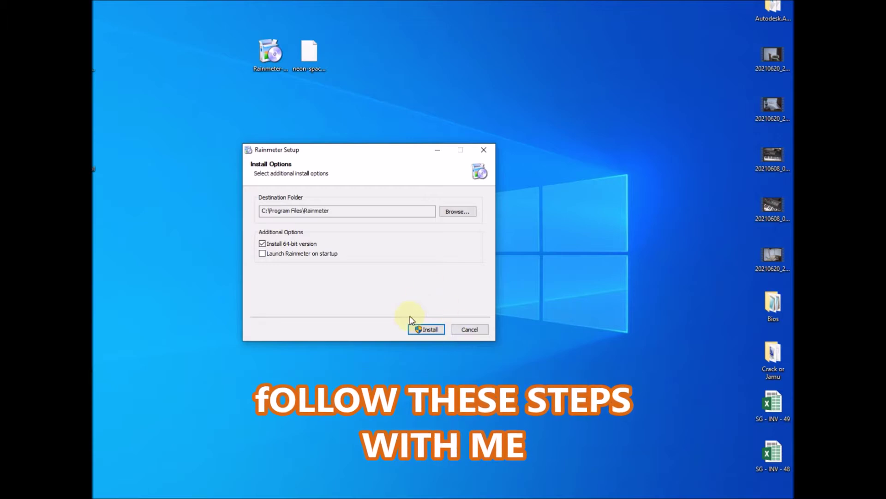
Step: Set the destination folder to Local Disk (D:) and complete the installation with Run Rainmeter enabled
click(446, 212)
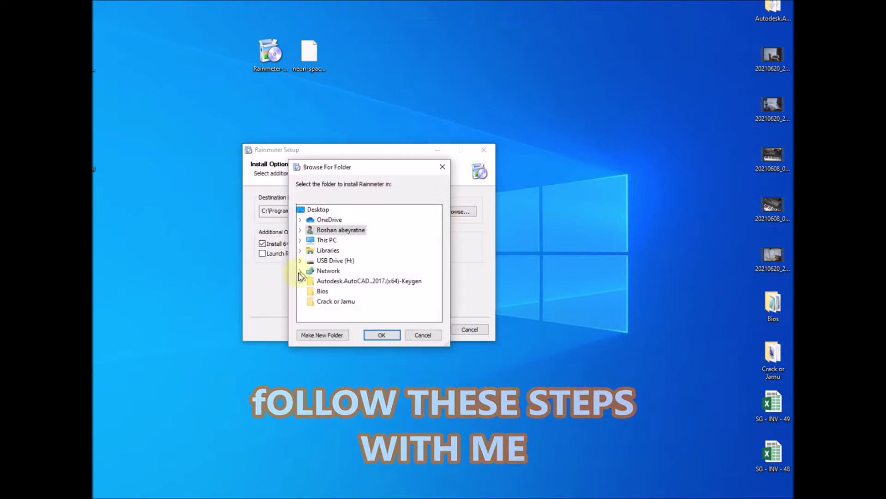
click(300, 240)
scroll(347, 272, down, 1)
click(349, 271)
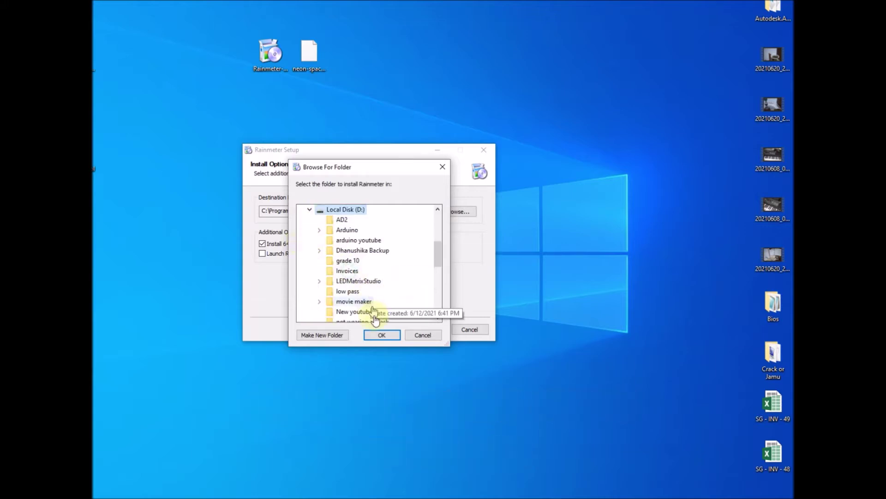
click(382, 335)
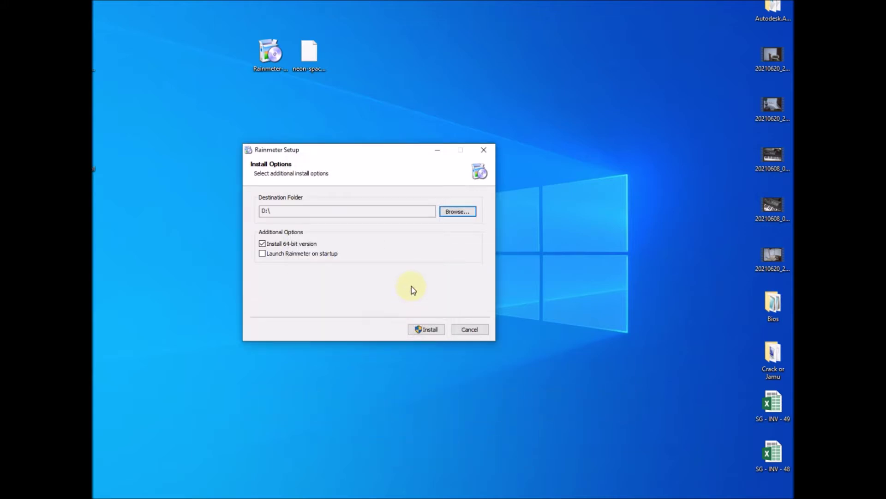
click(425, 329)
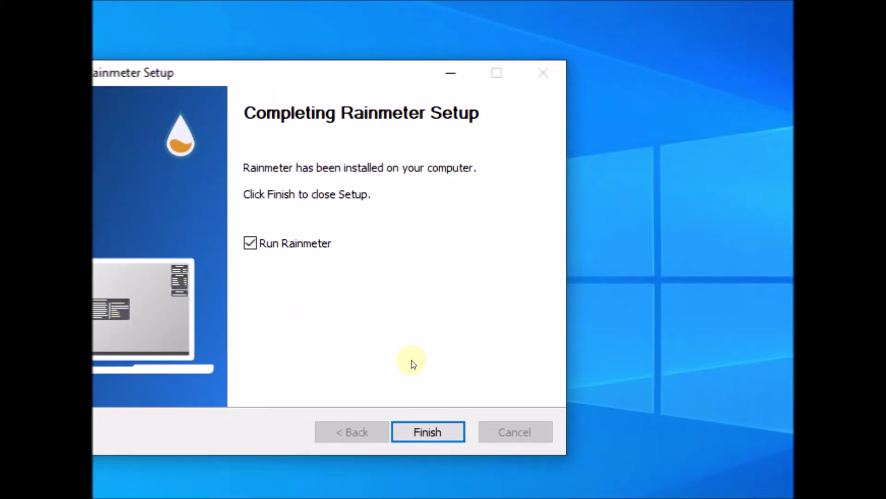
key(Return)
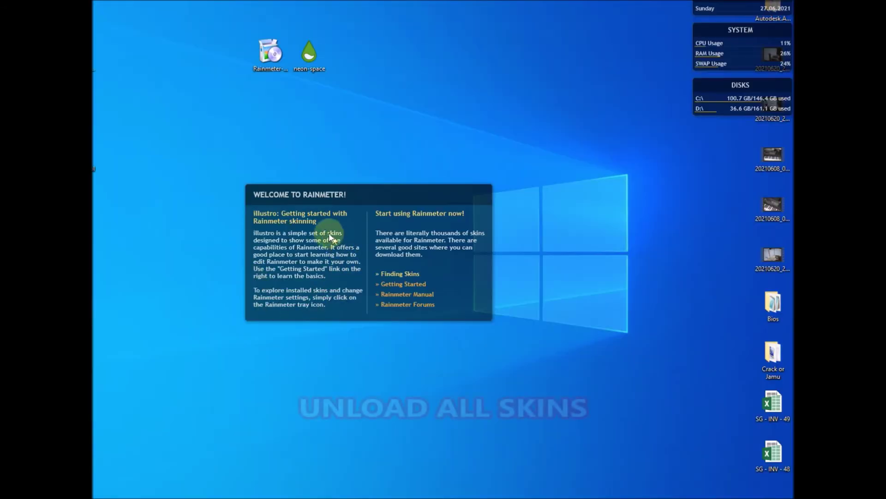
Step: Unload the illustro Welcome skin from the desktop
right_click(199, 241)
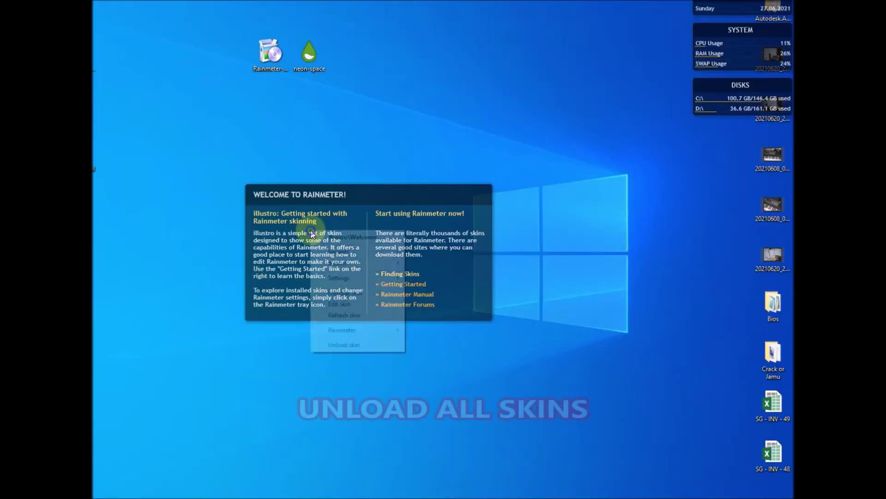
click(344, 344)
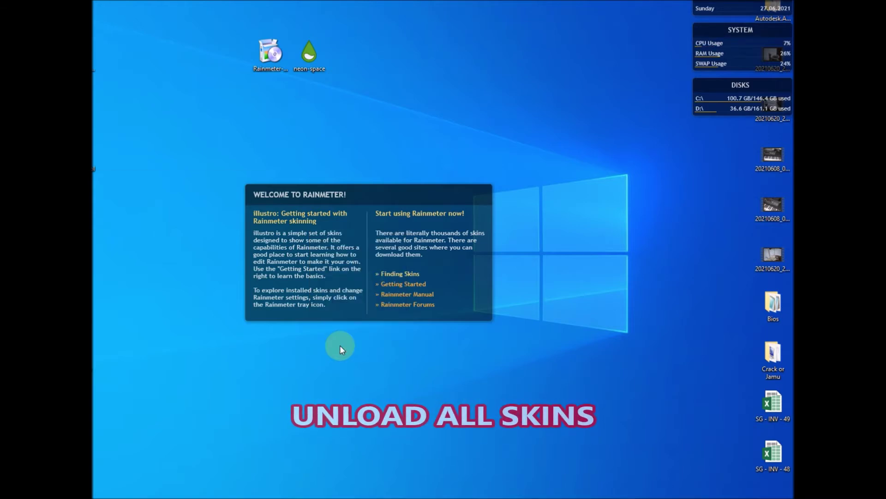
right_click(341, 283)
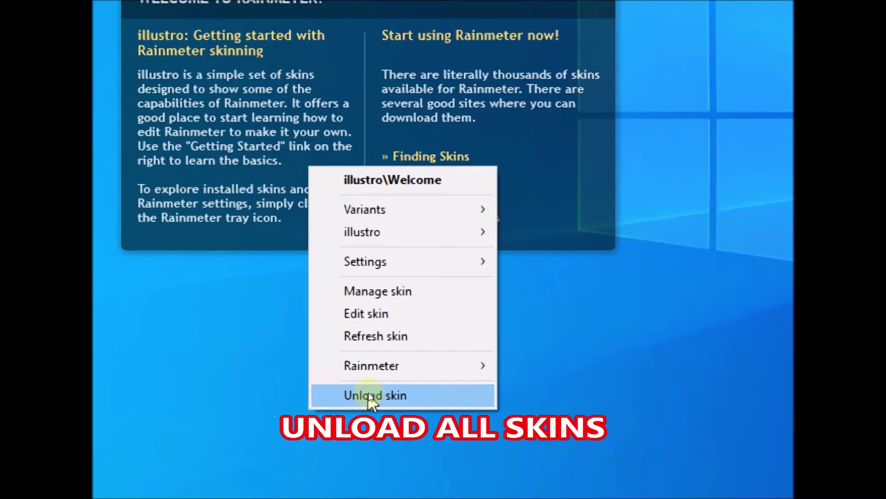
click(372, 398)
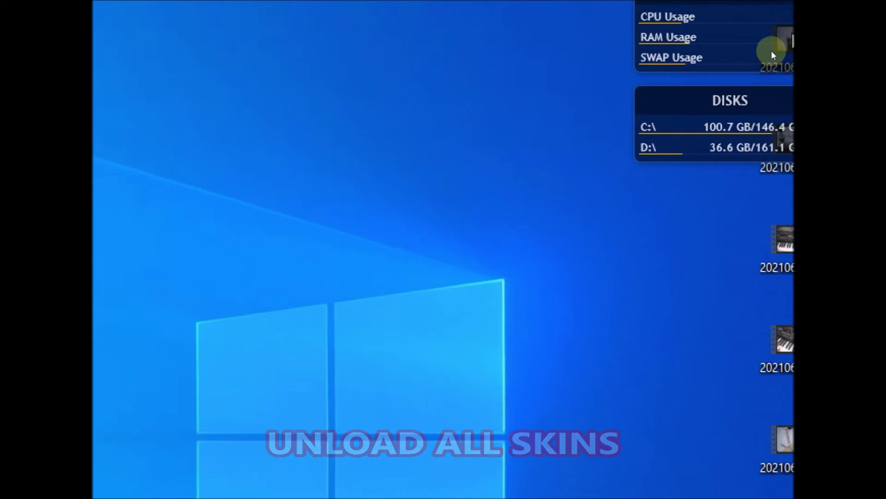
Step: Unload the illustro System and Disk skins from the desktop
right_click(646, 23)
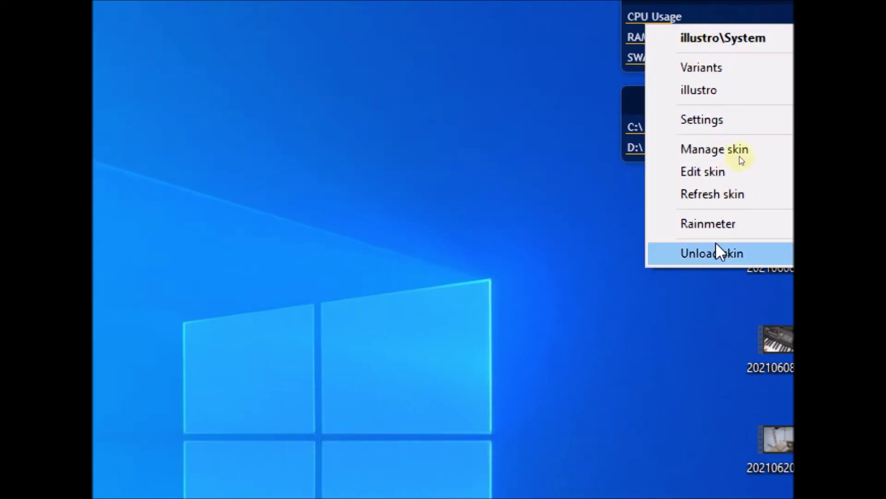
click(713, 258)
right_click(651, 104)
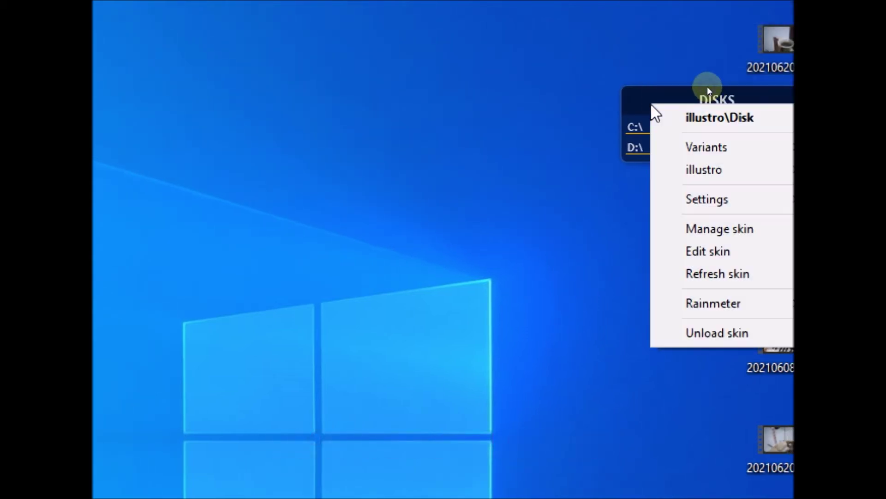
click(696, 339)
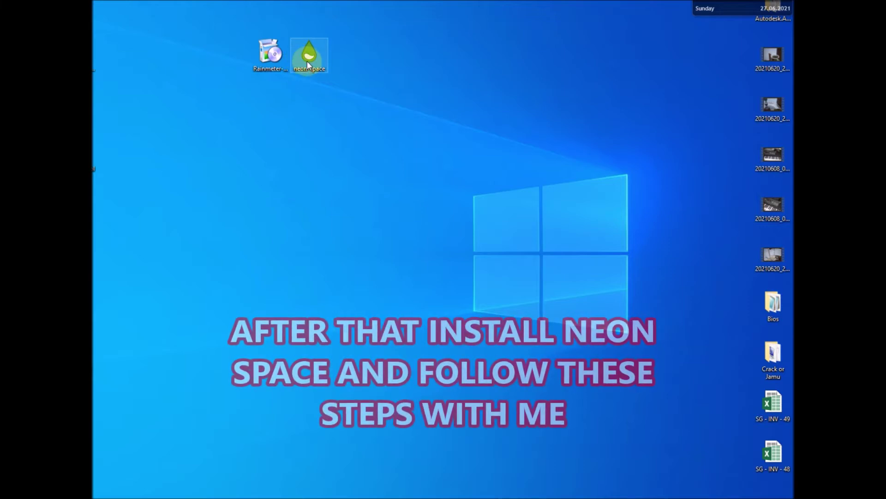
Step: Move the neon-space package below the Rainmeter installer icon and install it with all components and its included layout
drag(308, 66, 268, 150)
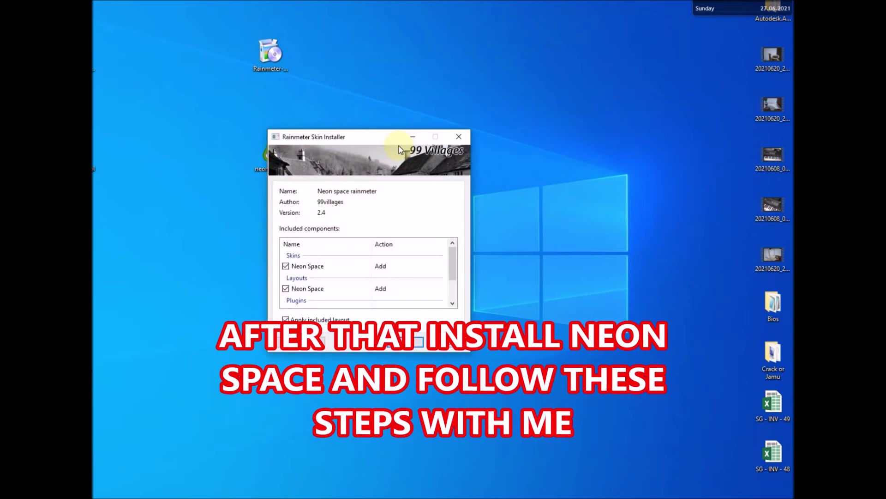
scroll(362, 304, down, 1)
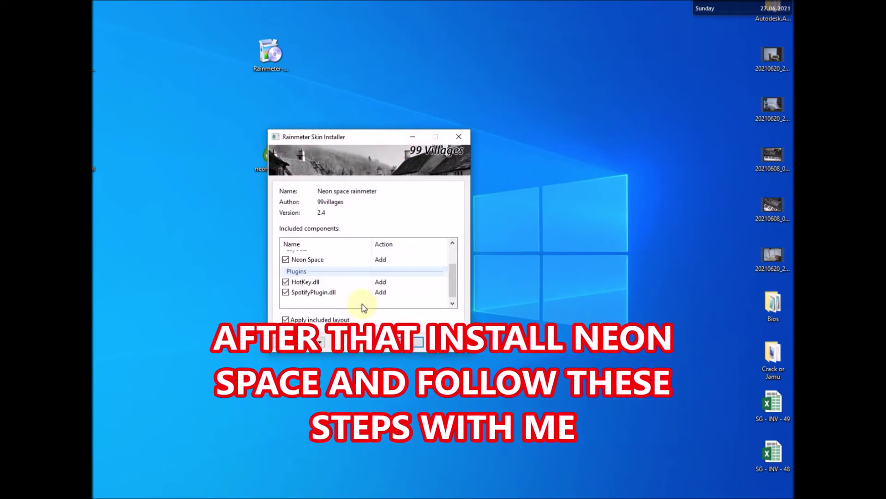
scroll(362, 304, up, 2)
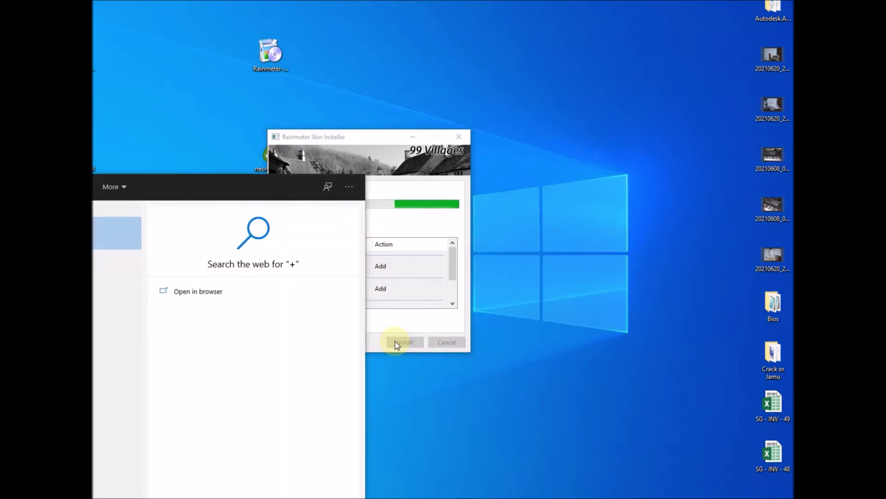
key(super)
key(super)
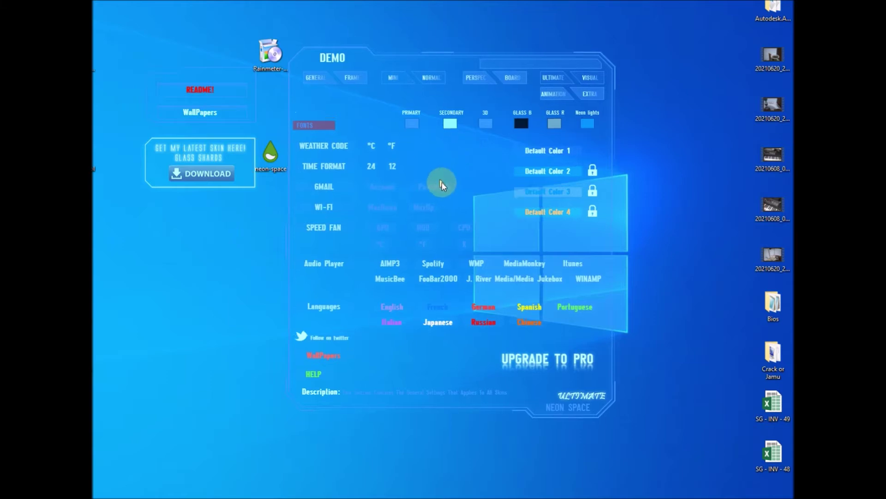
Step: Reposition the Neon Space settings panel, the Glass Shards download panel and the README/WallPapers panel on the desktop
drag(438, 176, 460, 199)
drag(208, 151, 208, 188)
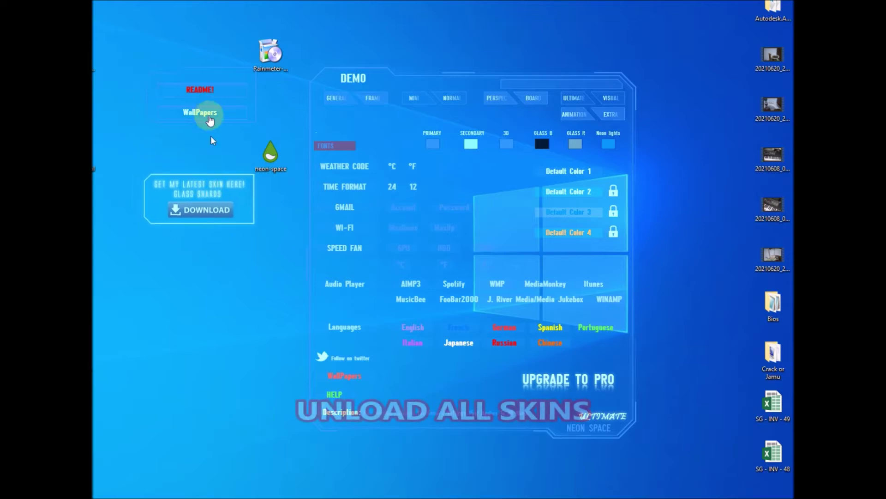
drag(212, 74, 179, 58)
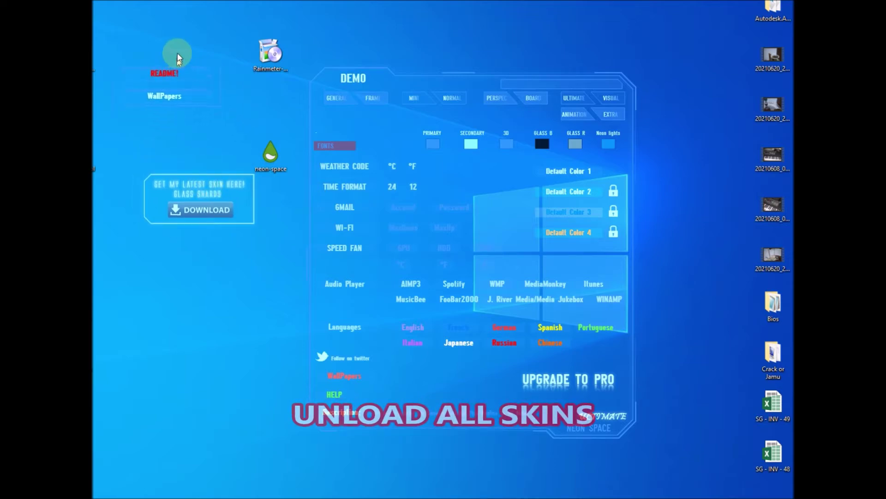
mouse_move(480, 236)
mouse_down()
mouse_move(459, 262)
mouse_move(483, 235)
mouse_up()
Step: Unload the Neon Space -Settings, Glass shards and WallpapersAndFonts skins from the desktop
right_click(470, 213)
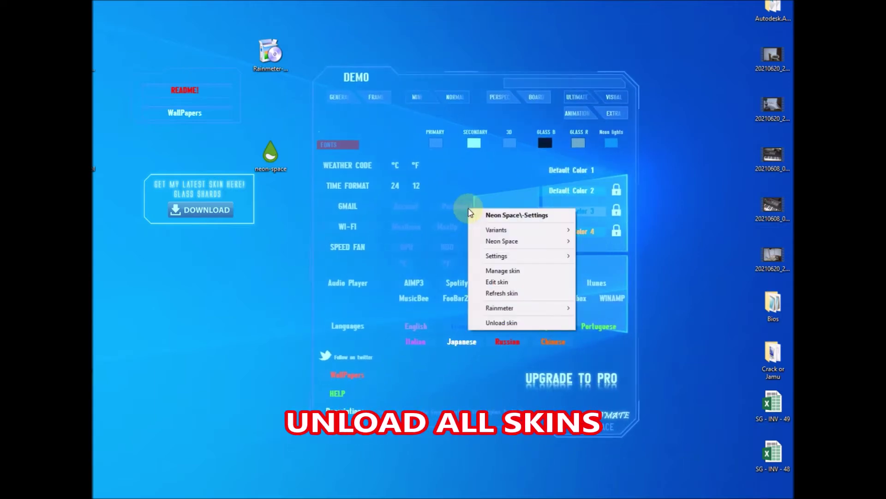
click(489, 323)
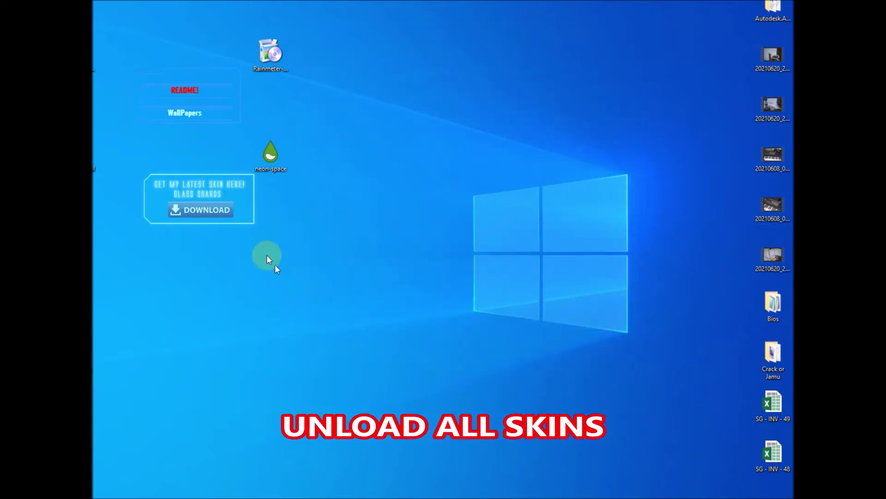
right_click(234, 195)
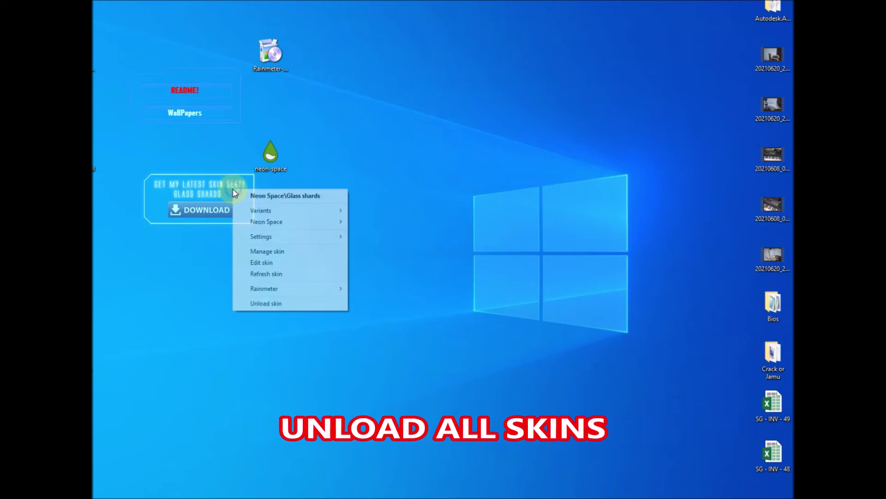
click(255, 303)
right_click(197, 102)
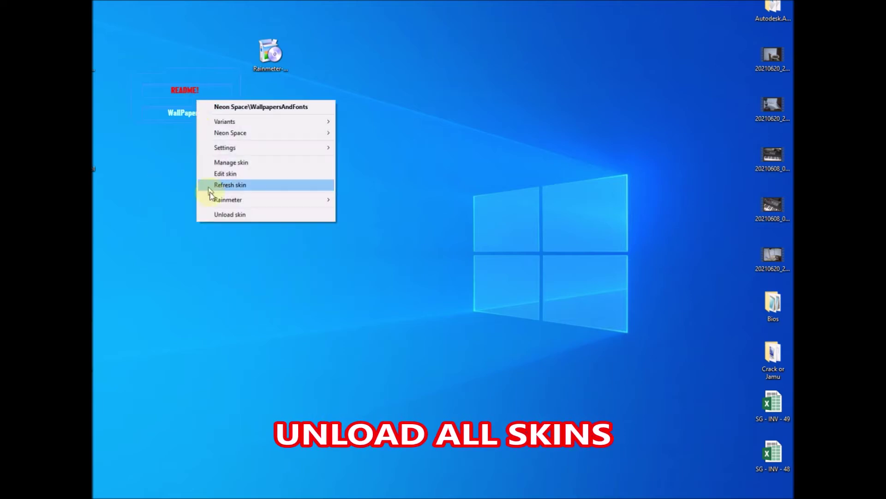
click(220, 215)
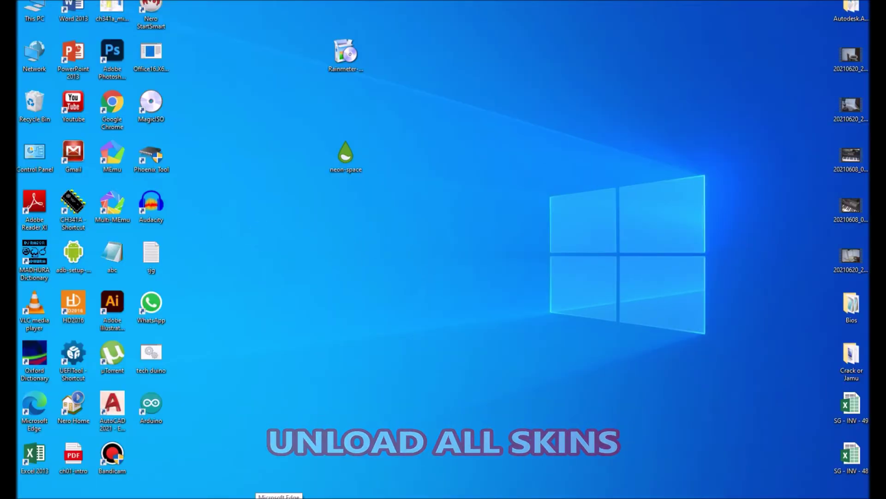
Step: Search Windows for "ra" and launch the Rainmeter app
click(28, 498)
click(83, 498)
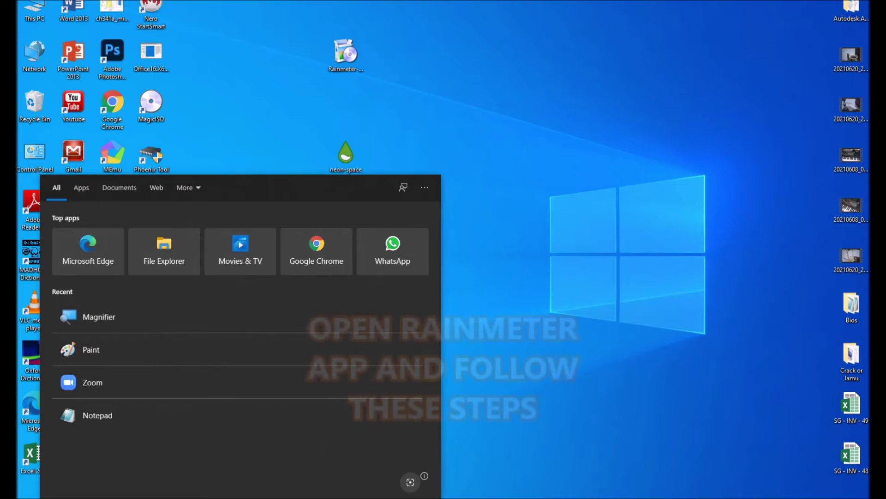
text(ra)
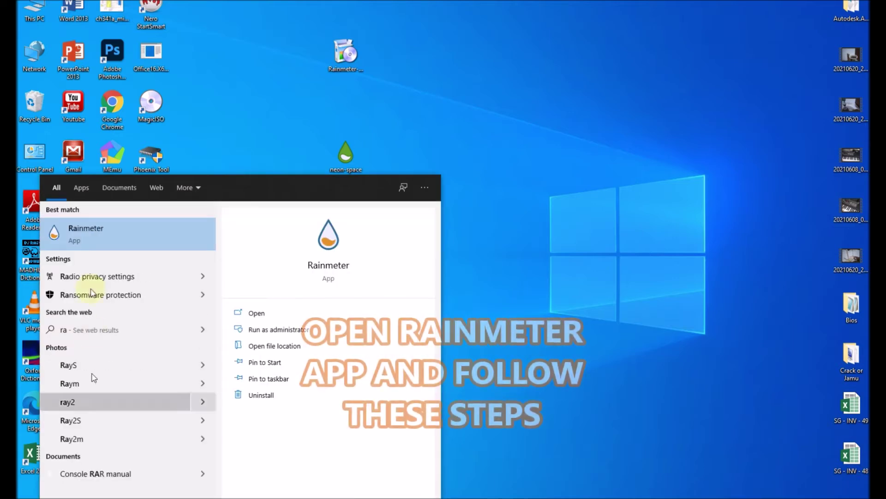
click(85, 225)
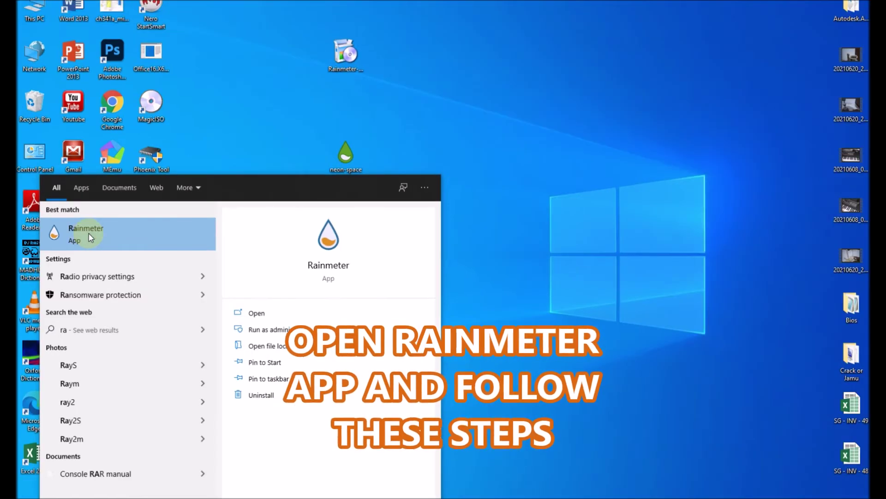
click(562, 287)
Step: Launch Rainmeter from the recently added apps and open its Manage Rainmeter window through the hidden notification icons
click(785, 498)
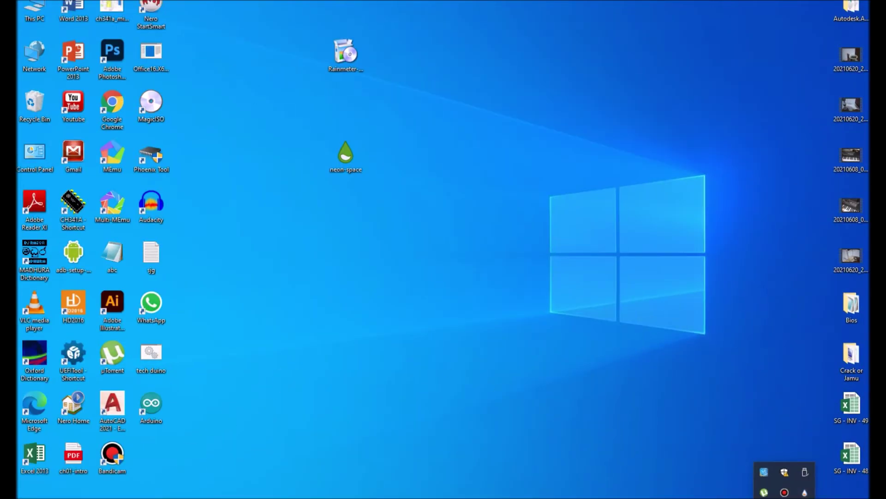
click(28, 497)
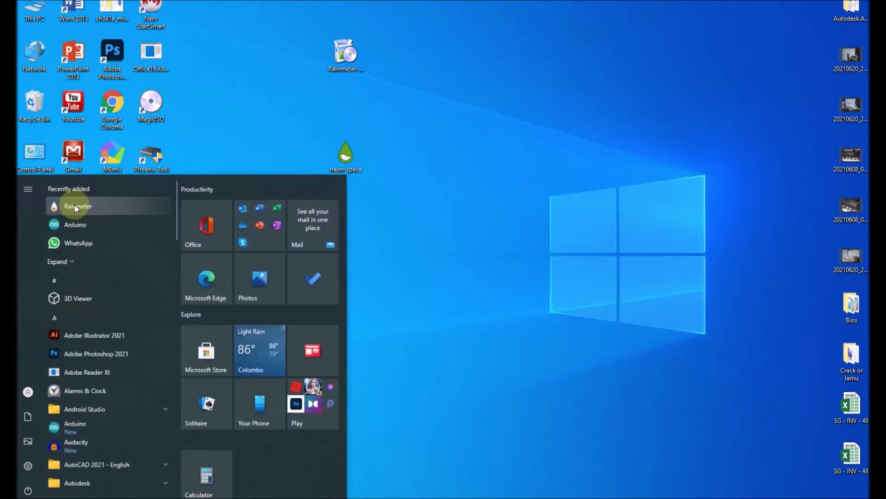
click(76, 208)
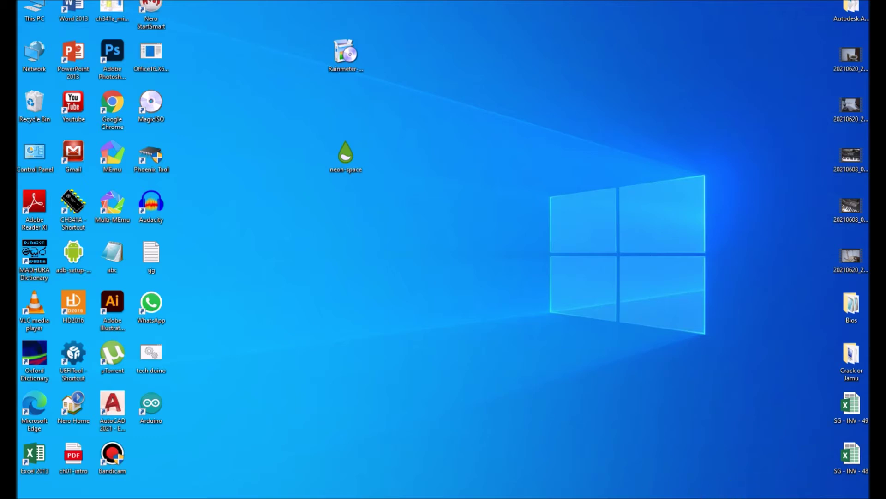
click(785, 497)
click(805, 492)
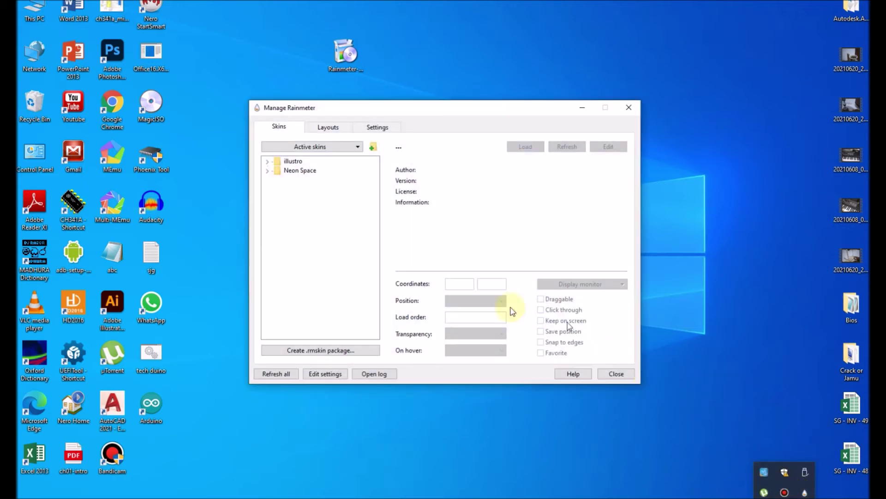
click(389, 428)
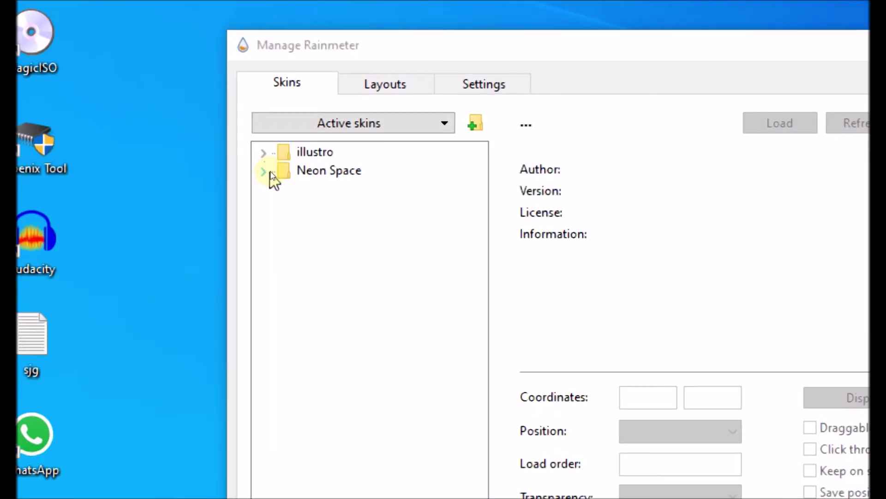
Step: Expand the Neon Space skin folder, examine the Binary Clock variants, and put the manager window away
click(270, 173)
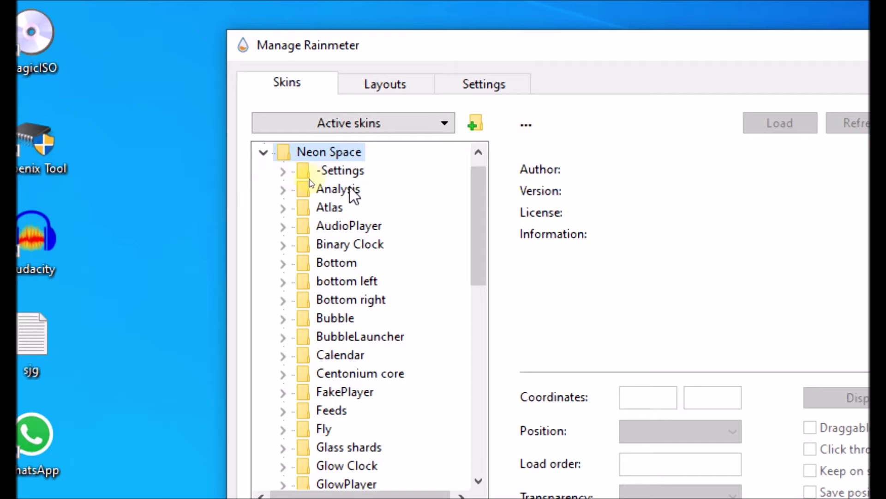
click(283, 244)
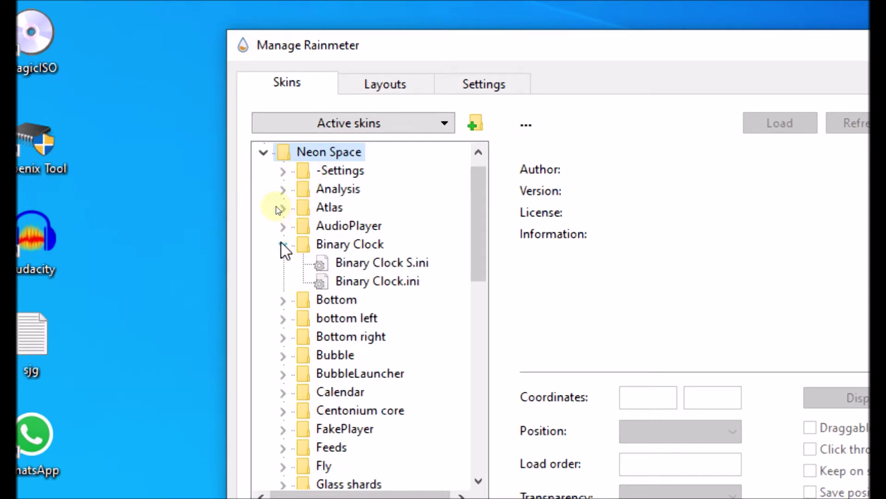
click(283, 244)
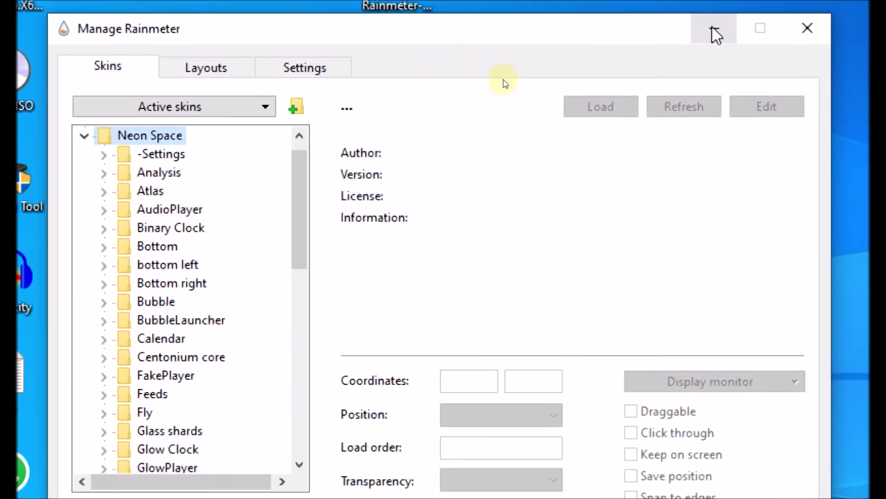
click(866, 82)
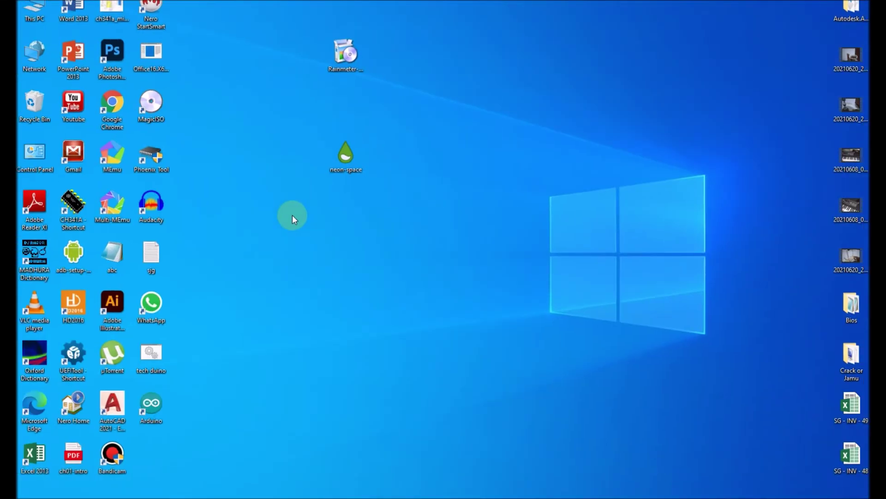
Step: Open the Windows personalization settings and set the color mode to Dark
right_click(290, 299)
click(326, 349)
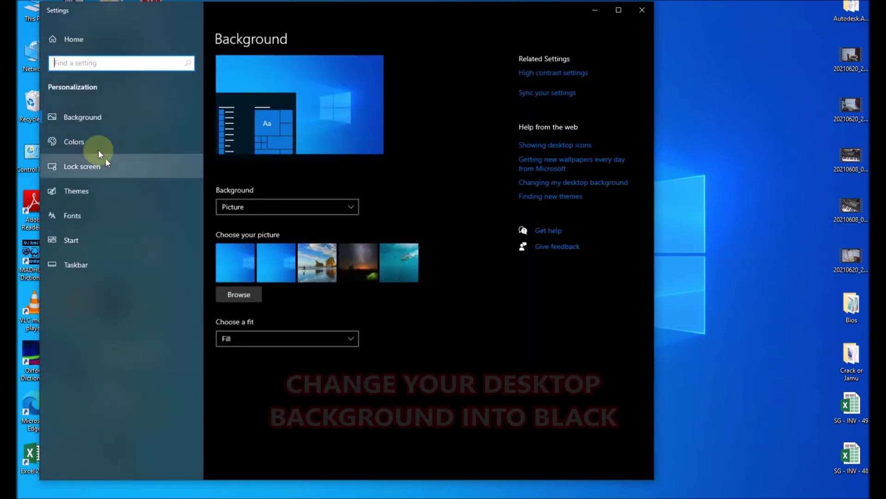
click(89, 142)
click(272, 208)
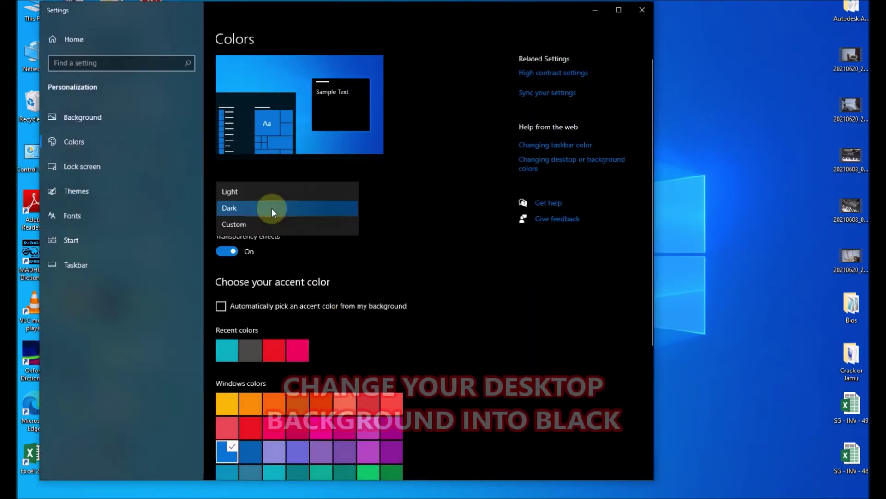
click(272, 203)
scroll(338, 265, down, 3)
scroll(338, 266, up, 5)
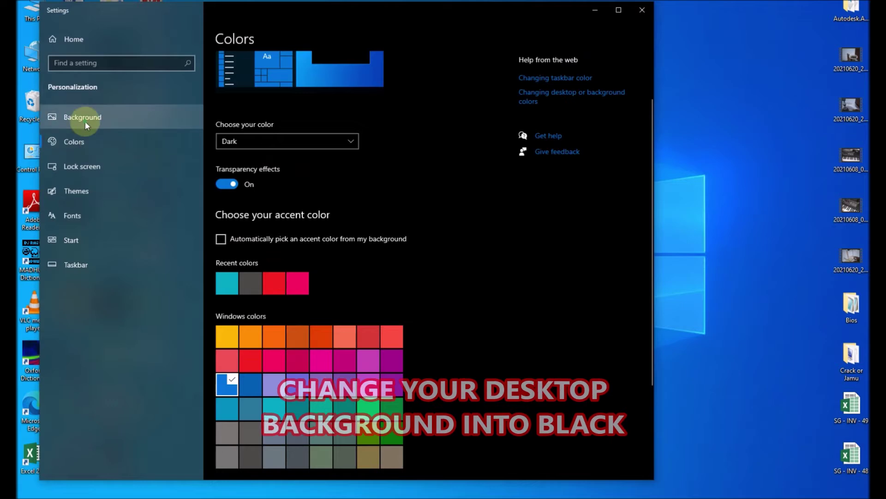
Step: Choose the Fill fit for the desktop background picture
click(85, 118)
click(284, 339)
click(310, 342)
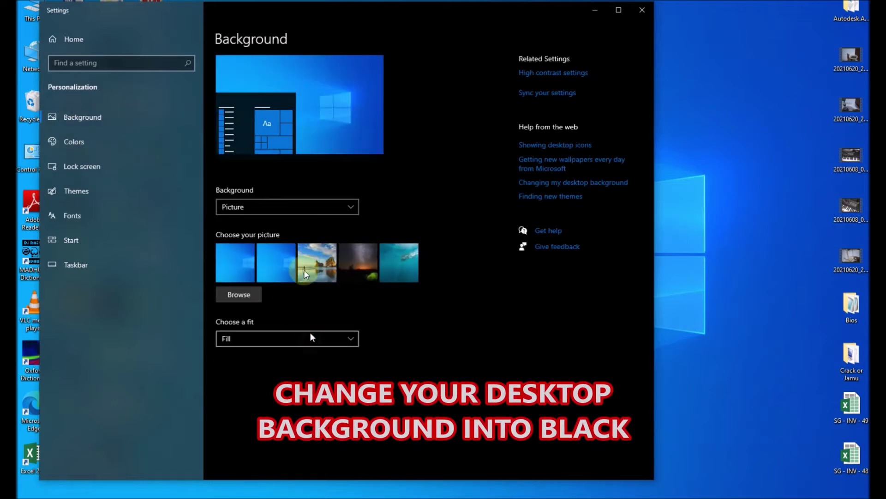
Step: Set a custom black accent color with value 0 and select Dark again as the color mode
click(72, 138)
scroll(283, 254, down, 4)
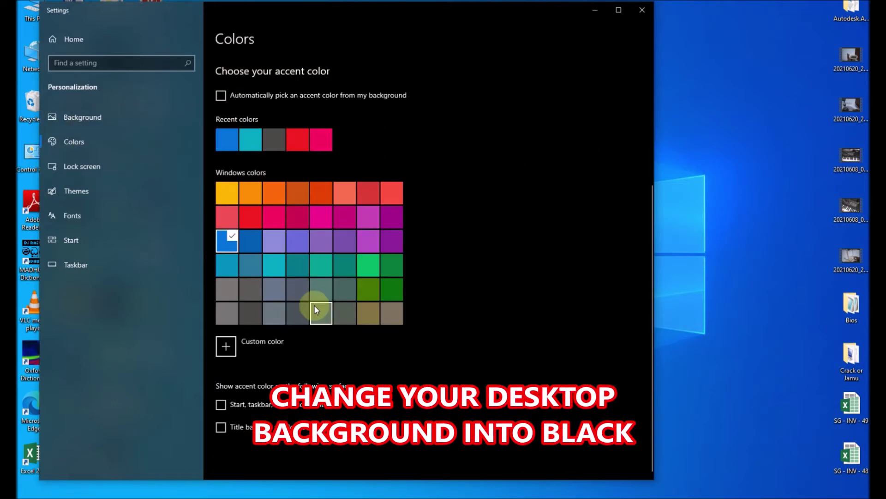
click(233, 341)
drag(414, 278, 217, 285)
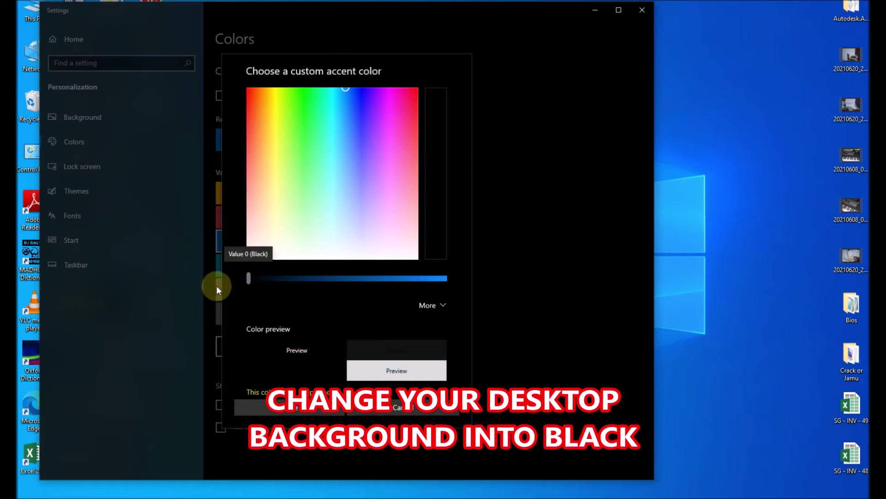
click(302, 410)
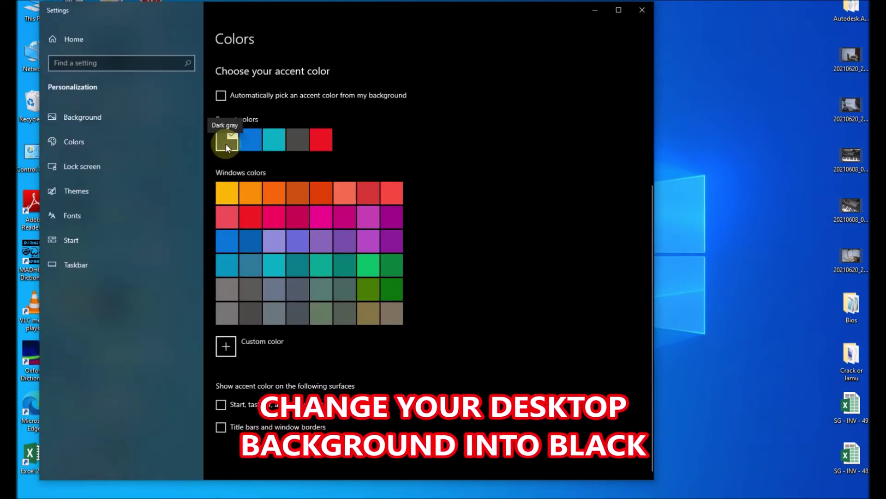
scroll(275, 131, up, 5)
click(277, 209)
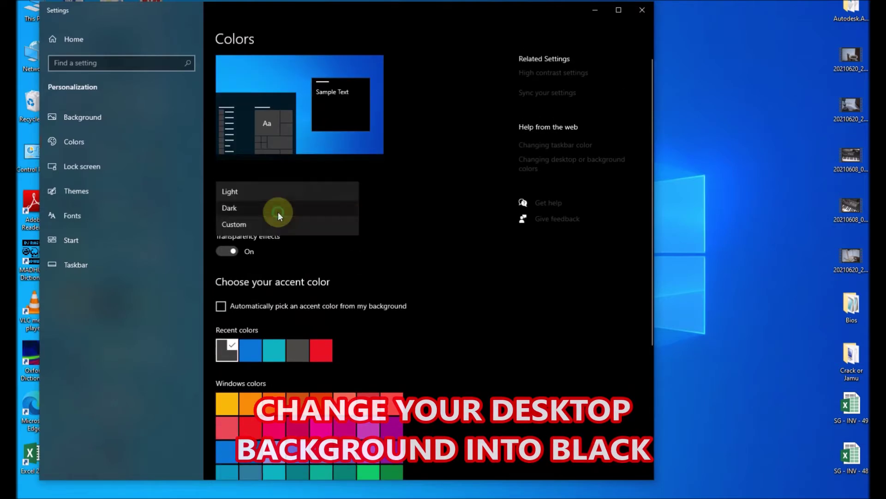
click(253, 210)
click(268, 206)
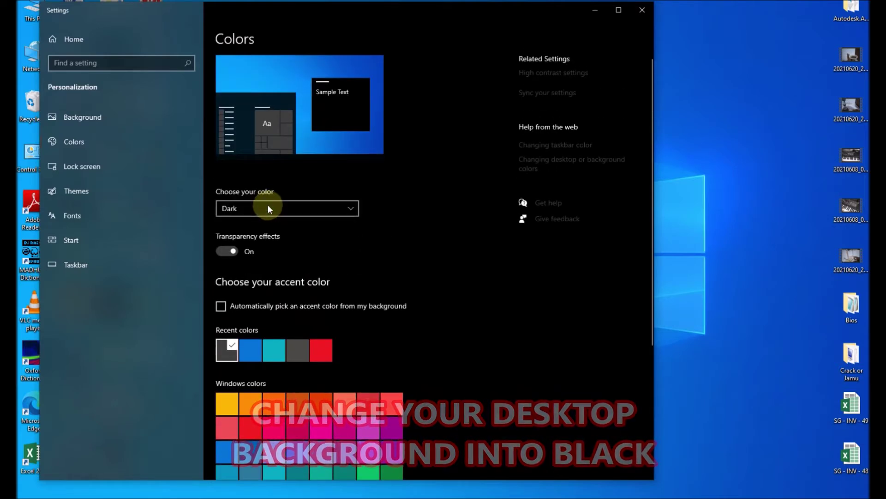
Step: Change the desktop background from a picture to a solid black color and return to the desktop
click(82, 118)
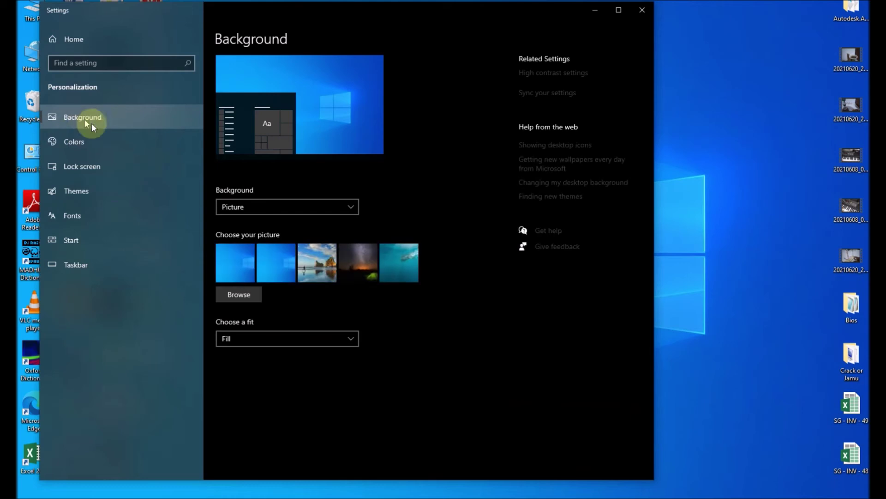
click(235, 293)
click(454, 9)
click(243, 210)
click(246, 223)
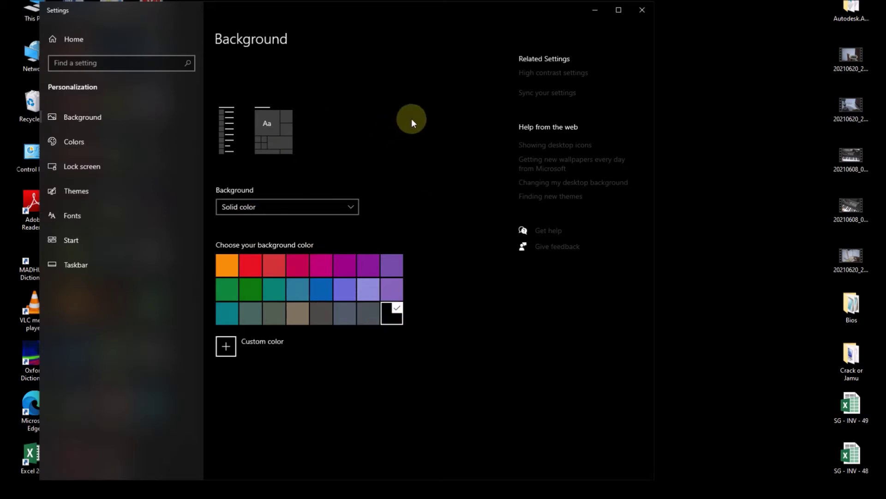
click(501, 496)
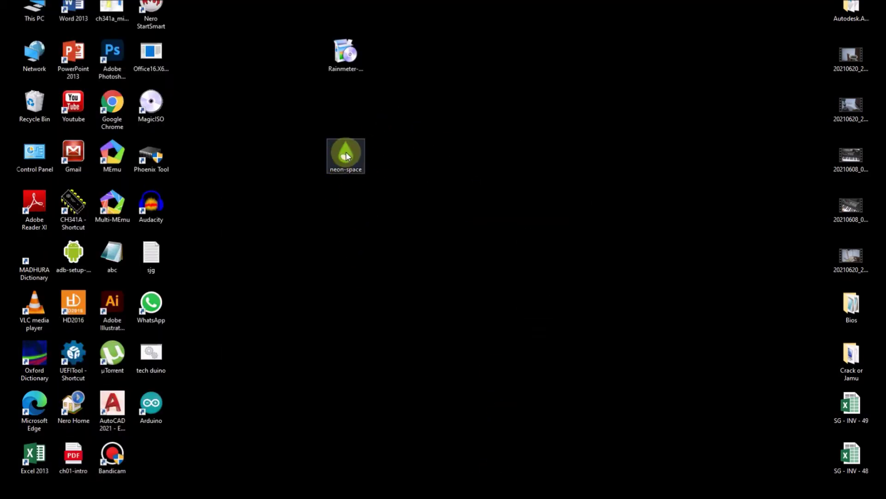
Step: Reopen the Manage Rainmeter window, browse the Neon Space skin folders, and expand the Analysis folder
click(784, 490)
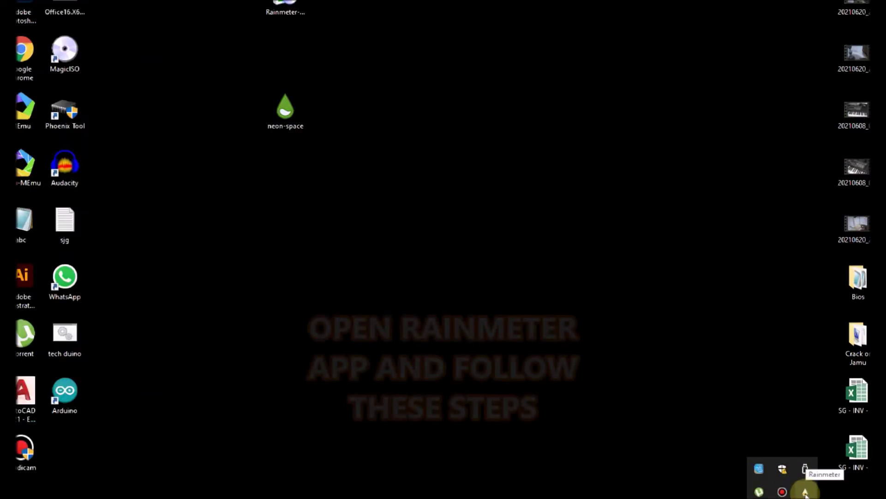
click(805, 493)
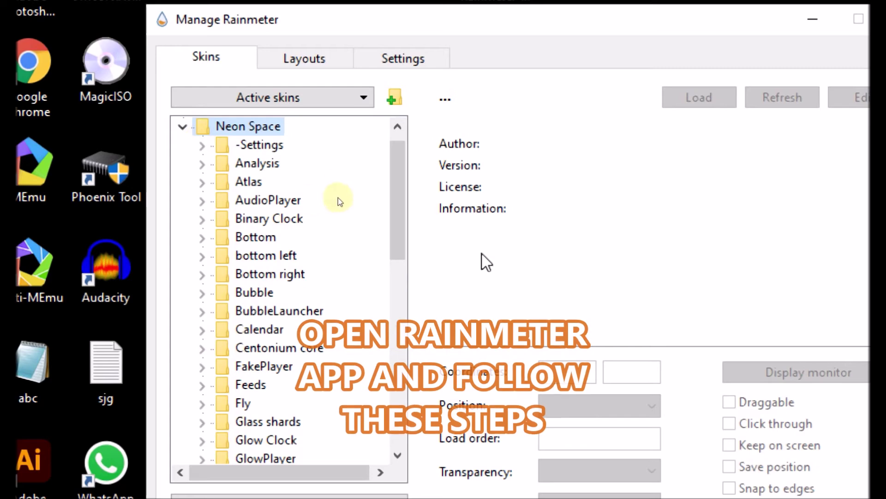
scroll(196, 222, down, 9)
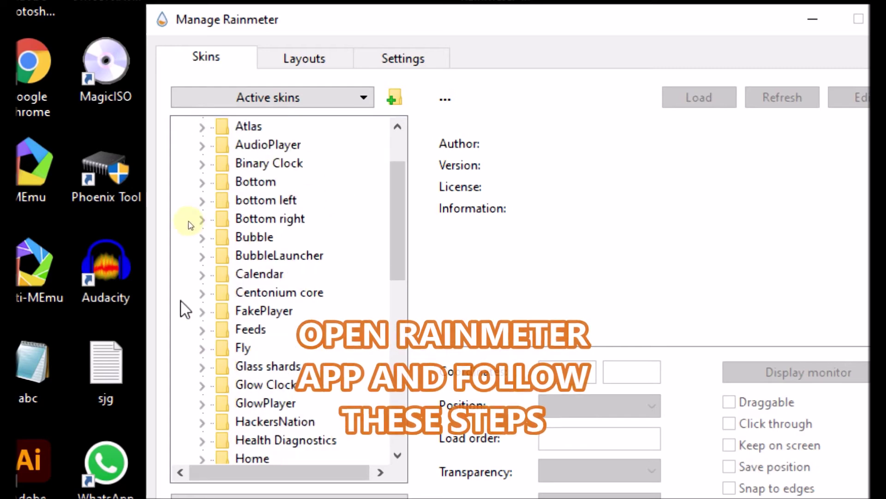
scroll(195, 224, down, 1)
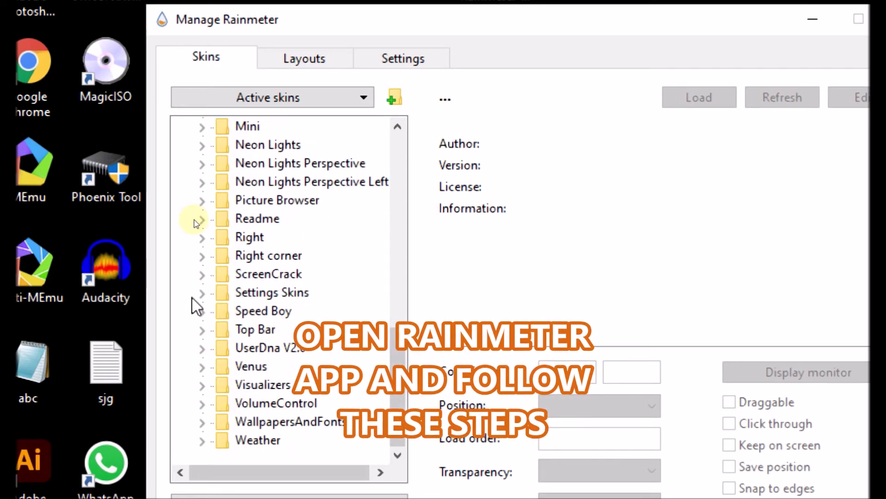
scroll(203, 222, up, 4)
scroll(215, 222, up, 6)
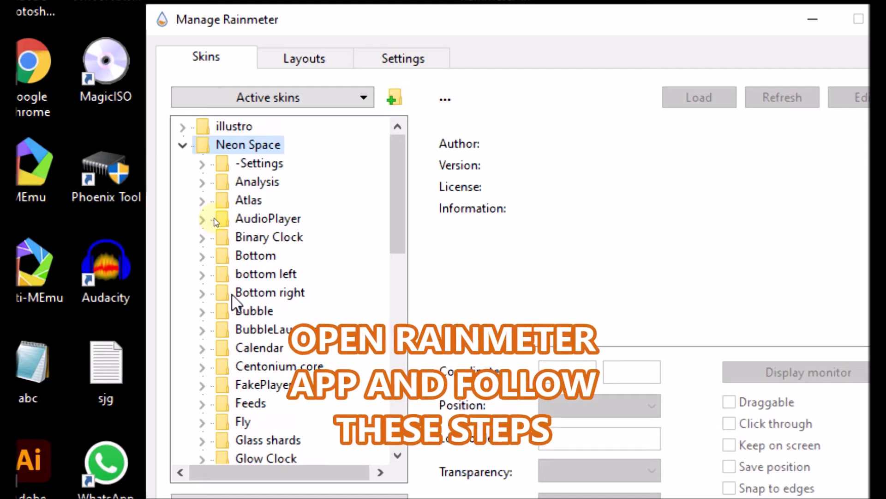
click(201, 182)
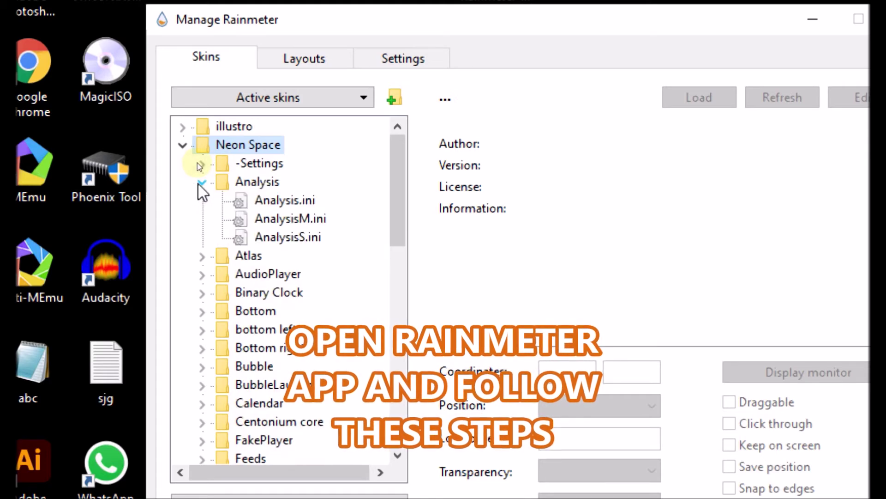
Step: Load the Centonium core.ini skin from the Neon Space folder and move it to the upper right area of the desktop
click(201, 183)
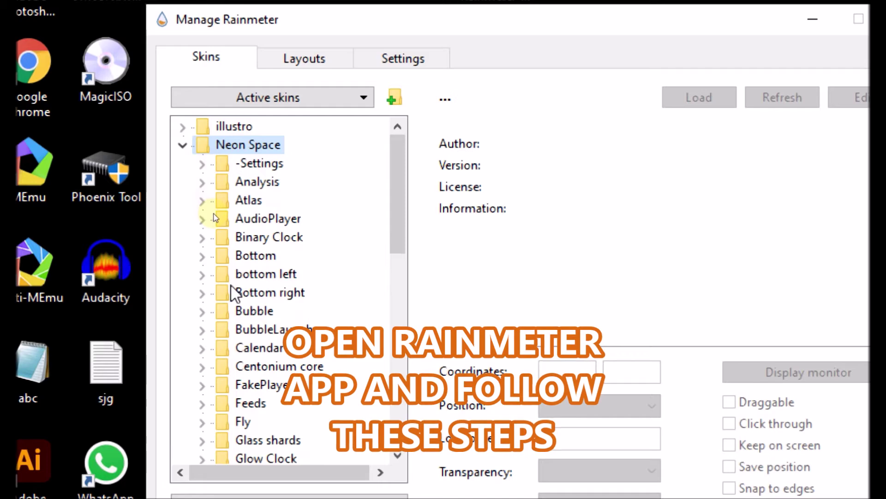
scroll(214, 218, down, 2)
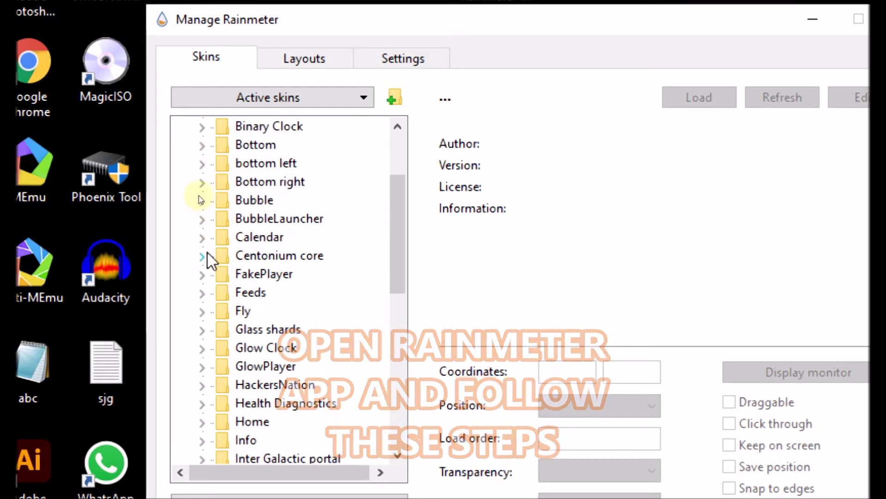
click(202, 256)
click(307, 273)
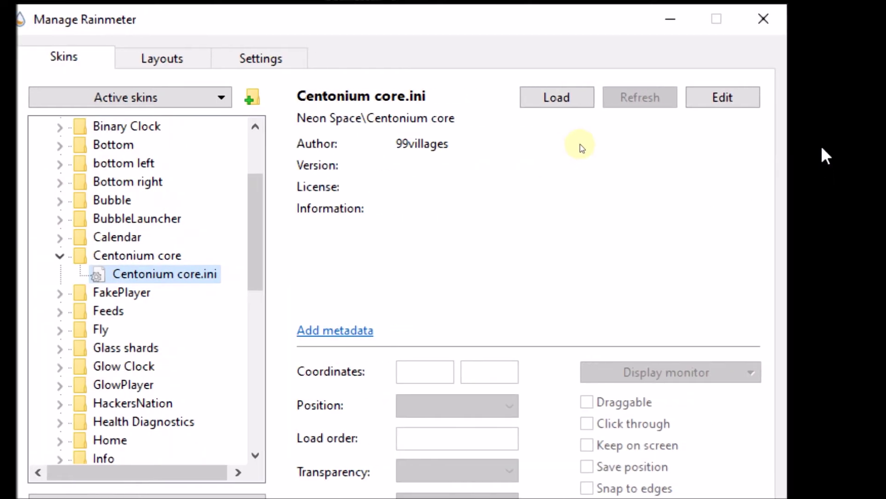
click(558, 98)
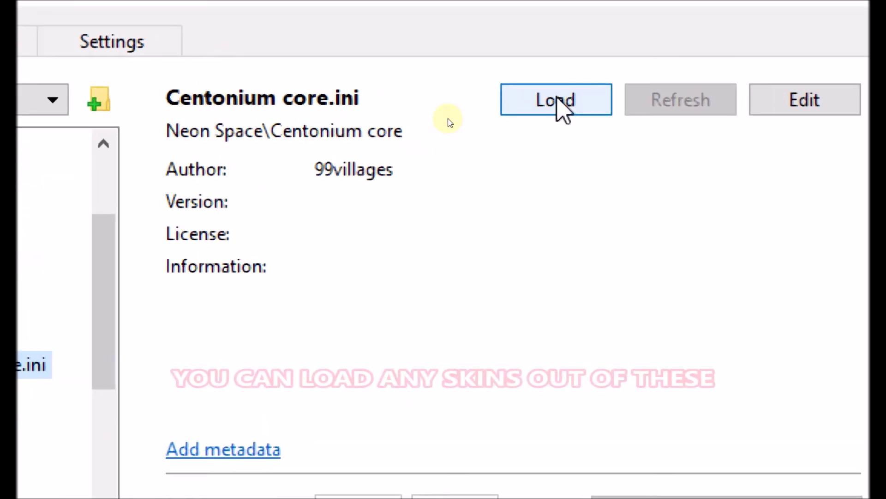
click(557, 99)
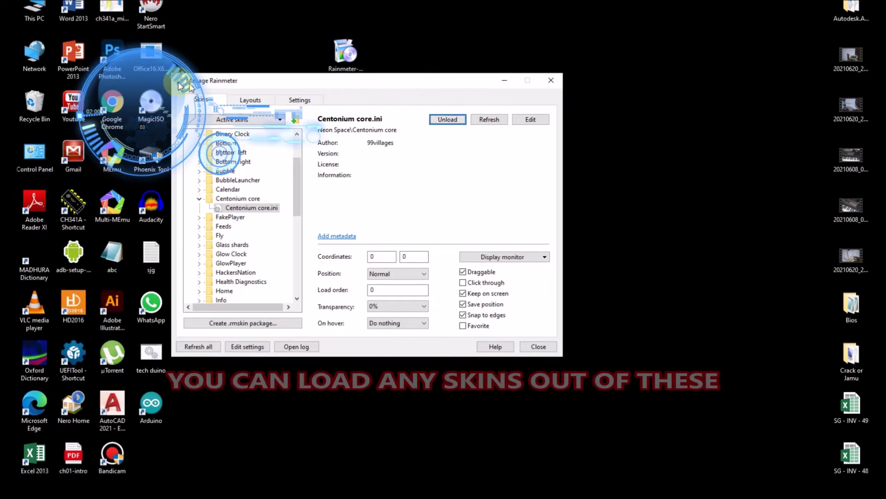
drag(167, 84, 655, 65)
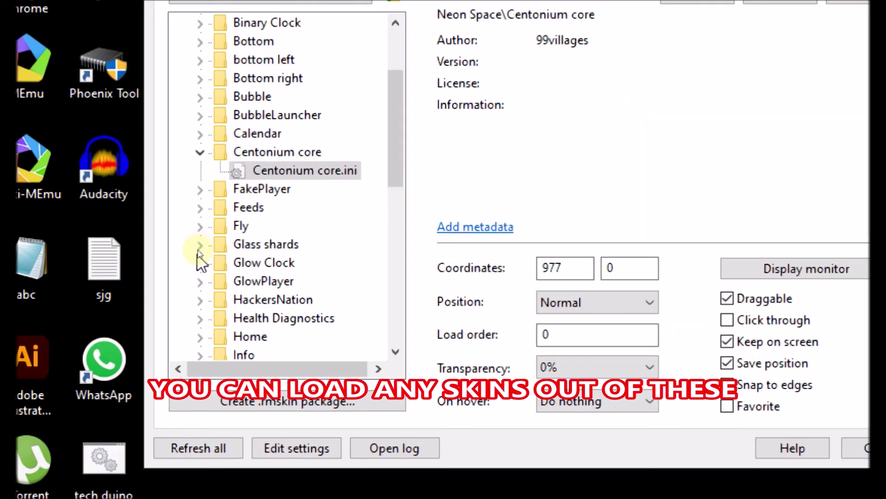
Step: Load the Glass shards.ini skin from the Glass shards folder of Neon Space
click(200, 246)
click(300, 264)
click(693, 0)
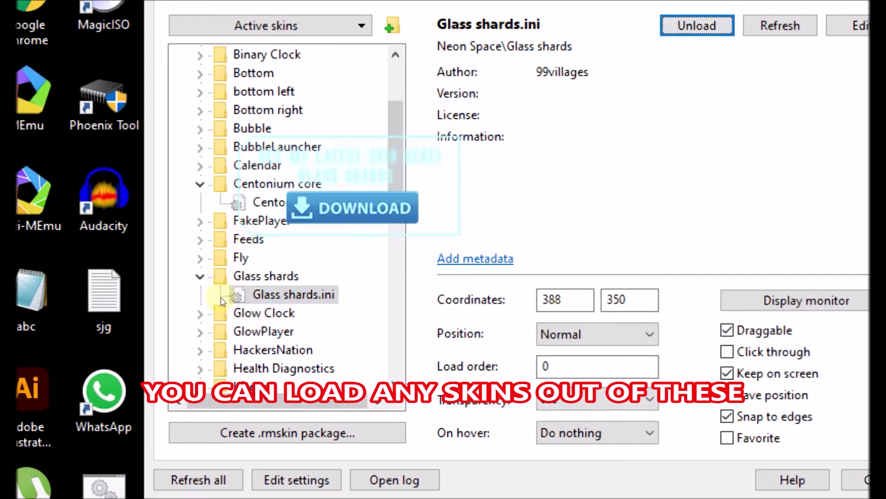
Step: Load the GlowPlayerLeft.ini skin from the GlowPlayer folder of Neon Space
click(200, 332)
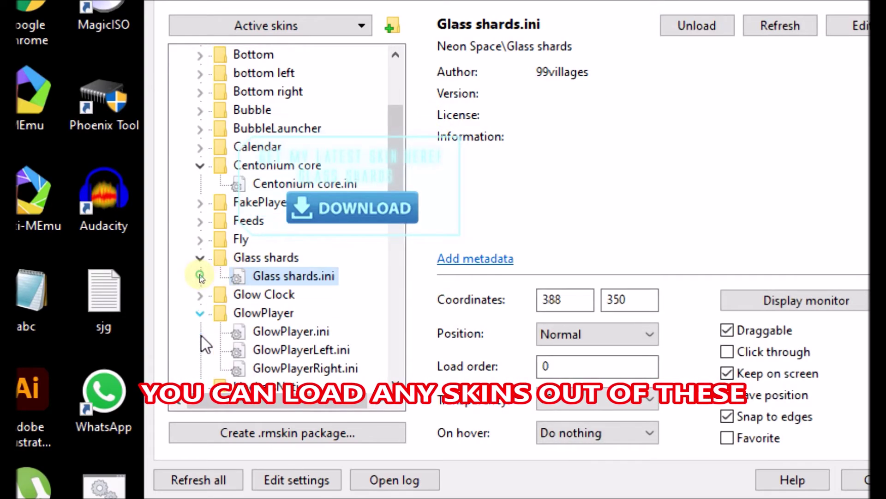
click(308, 348)
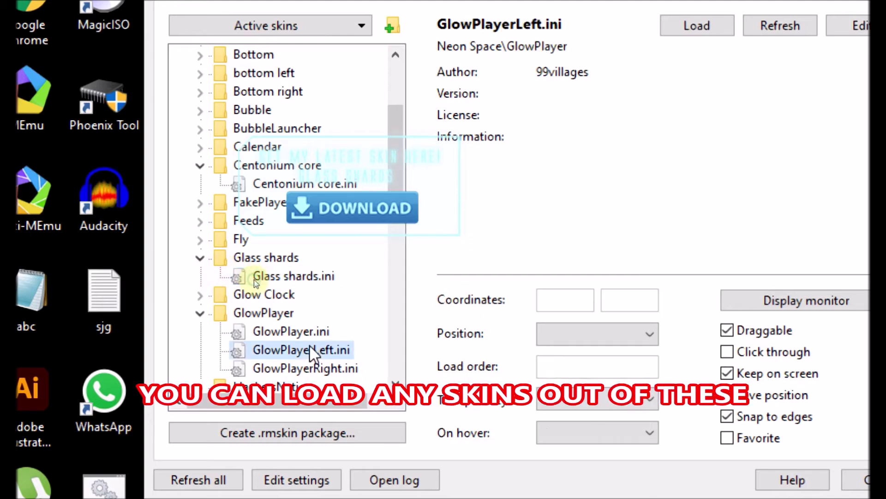
click(673, 29)
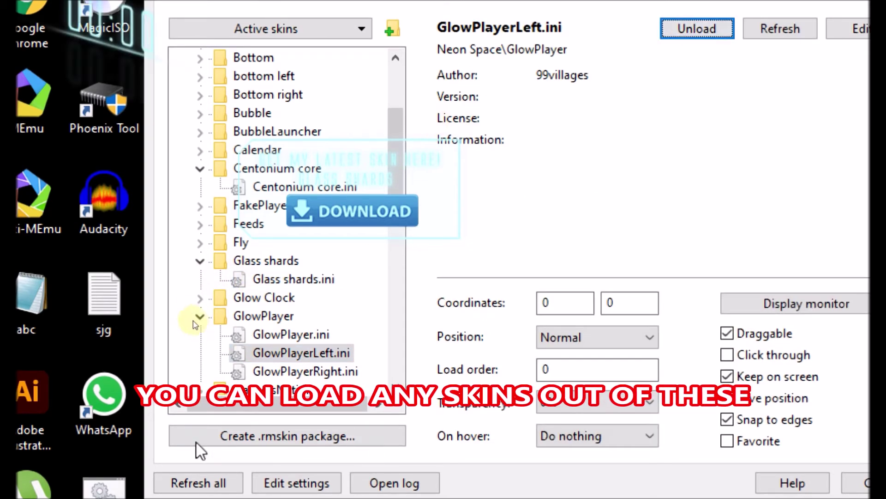
Step: Find the Inter Galactic portal folder in Neon Space and select its InterGalactic Portal.ini skin
scroll(274, 342, down, 4)
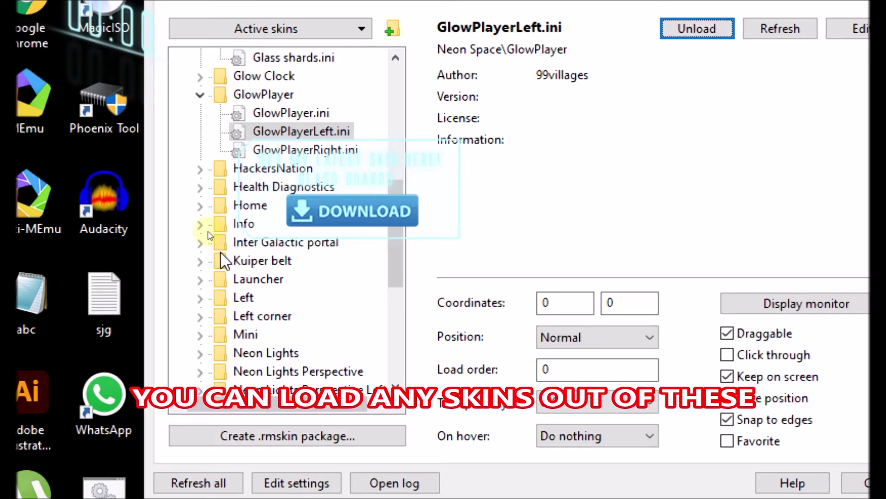
click(200, 242)
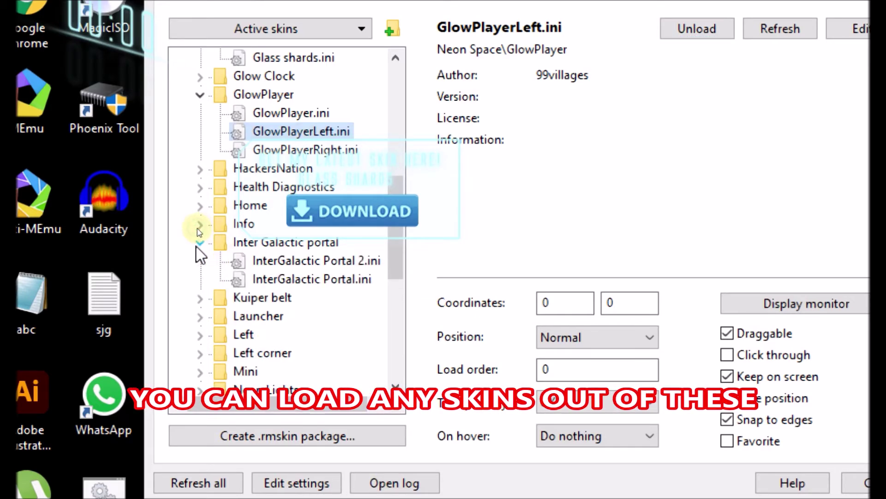
click(311, 279)
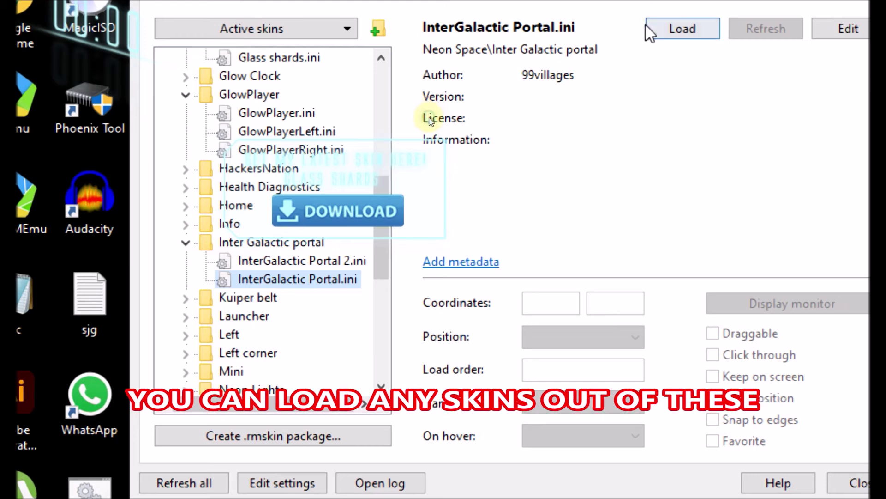
Step: Load the Medium top right.ini skin from the Right folder of Neon Space
scroll(198, 365, down, 4)
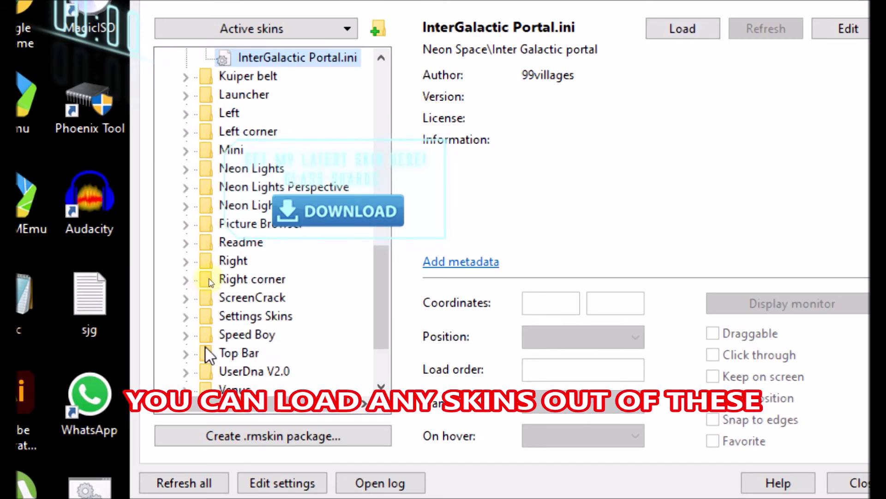
click(223, 266)
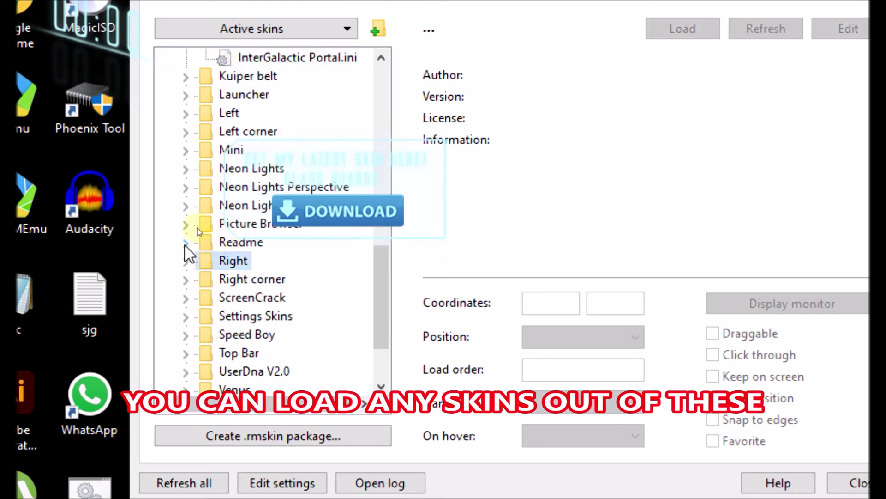
click(186, 261)
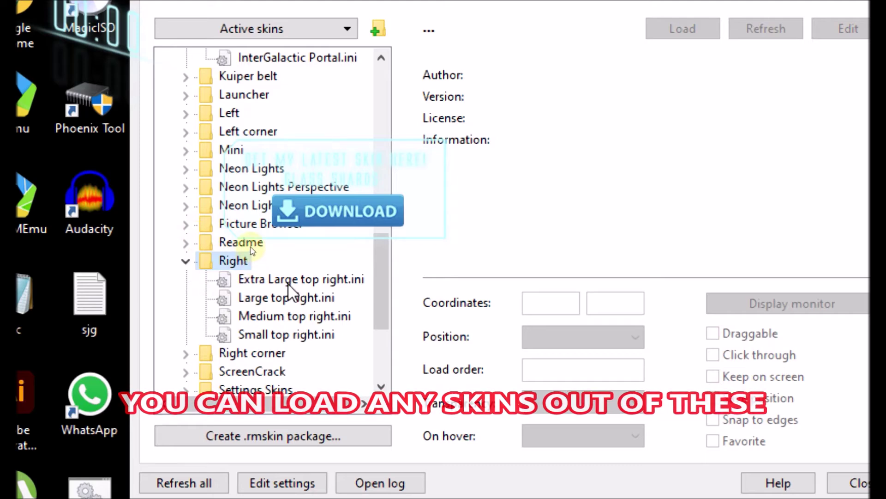
click(295, 315)
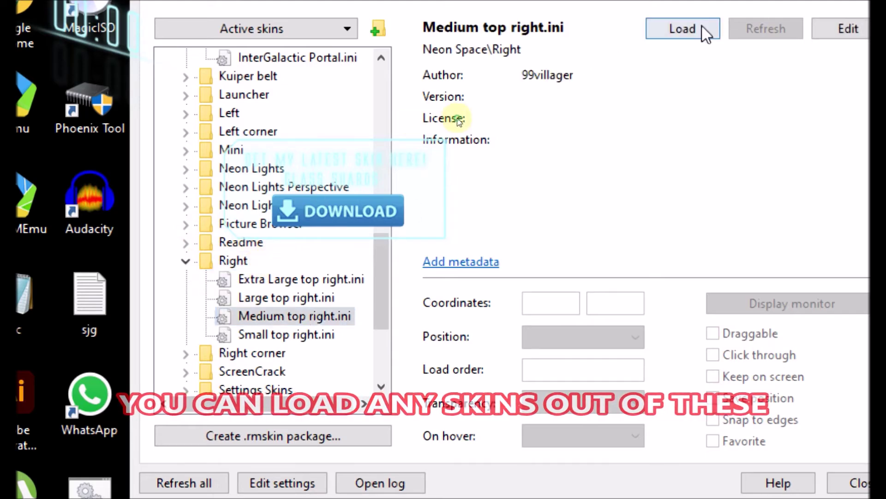
click(683, 29)
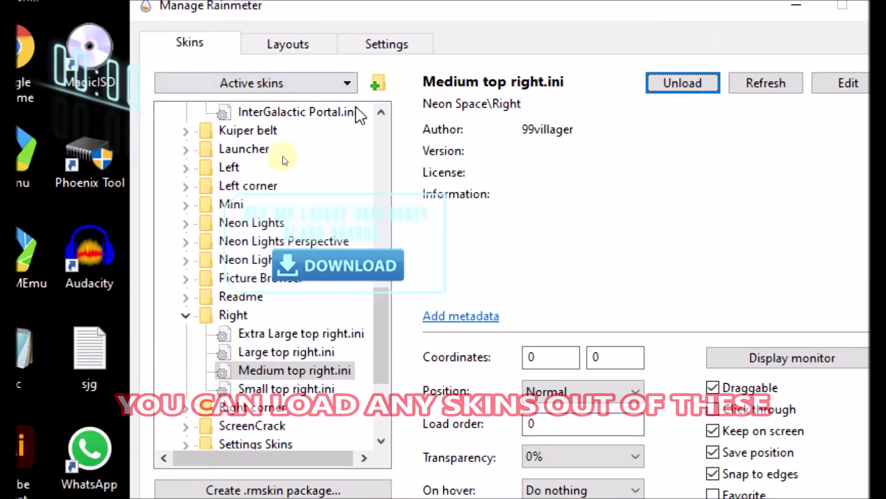
Step: Load the Medium Venus Hologram.ini skin from the Venus folder of Neon Space
scroll(277, 231, down, 3)
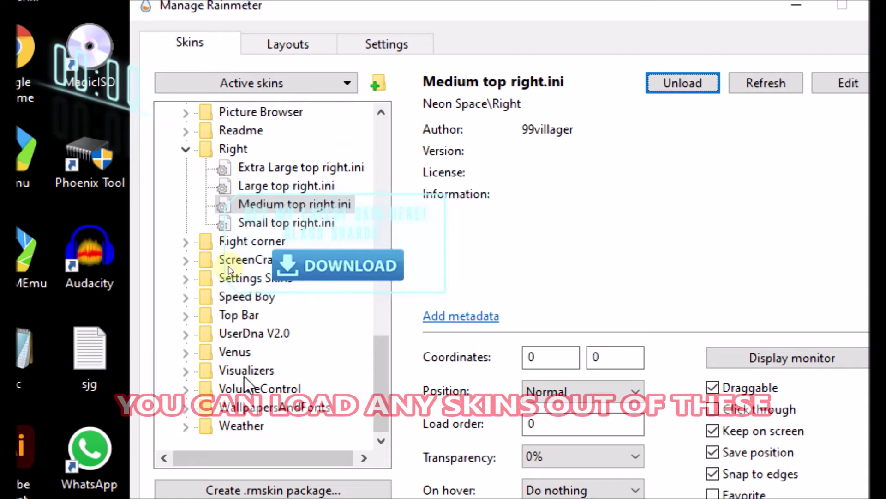
click(184, 352)
click(267, 387)
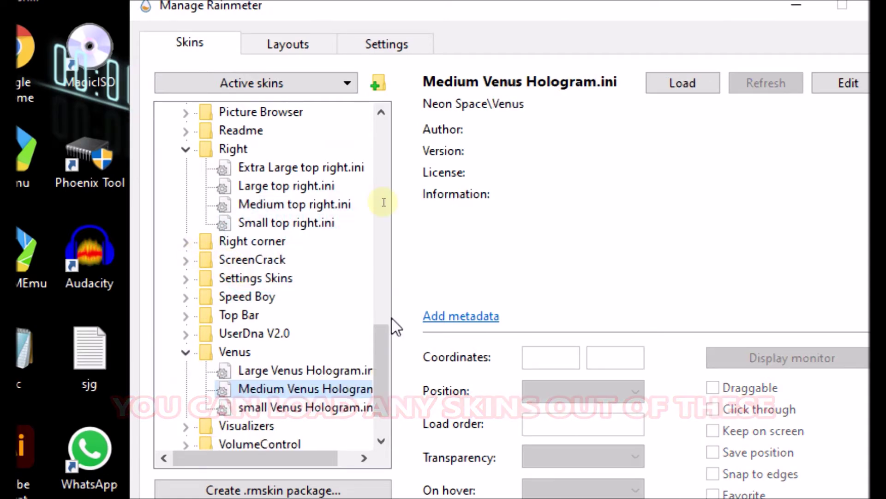
click(697, 79)
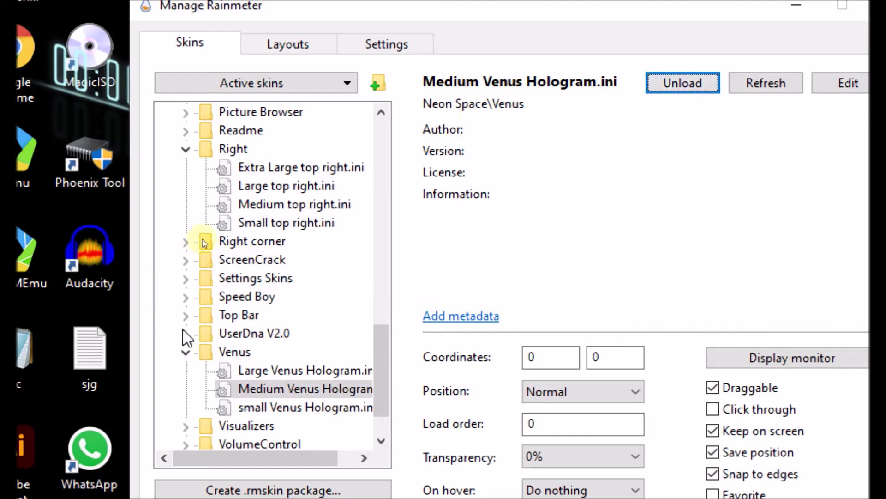
Step: Load the speed boy.ini skin from the Speed Boy folder of Neon Space
click(195, 299)
click(277, 314)
click(683, 83)
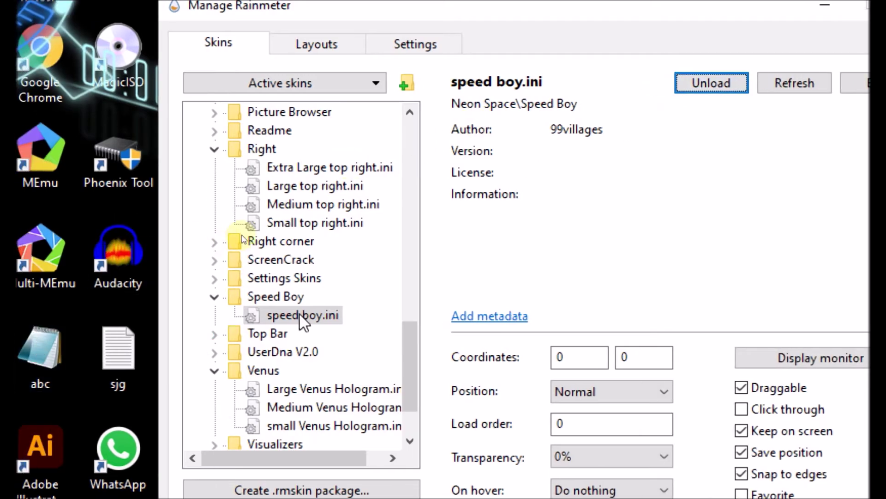
Step: Load the VolumeControlS.ini skin from the VolumeControl folder of Neon Space
scroll(299, 314, down, 2)
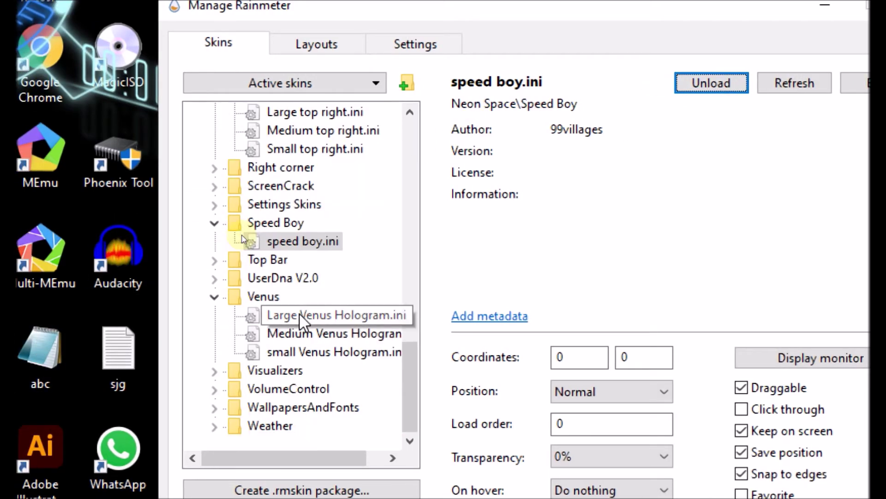
click(214, 389)
click(313, 425)
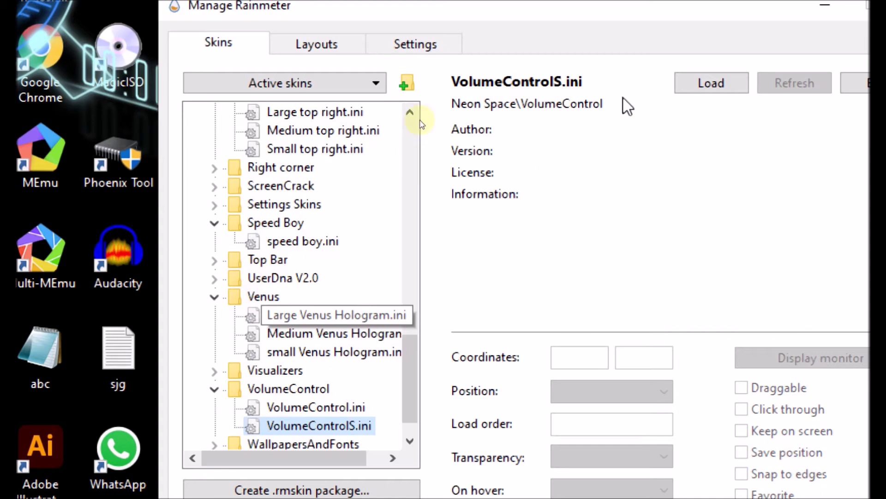
click(693, 84)
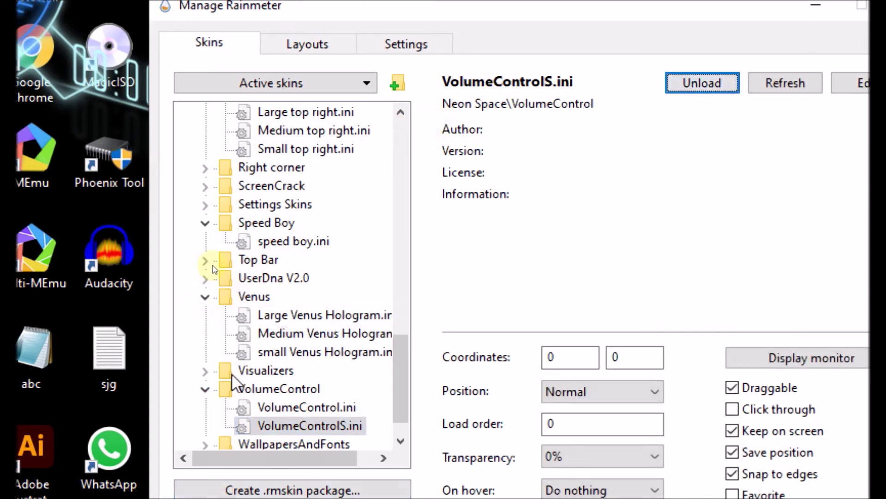
Step: Load the Bubble.ini visualizer skin from the Bubble subfolder of Visualizers in Neon Space
click(206, 369)
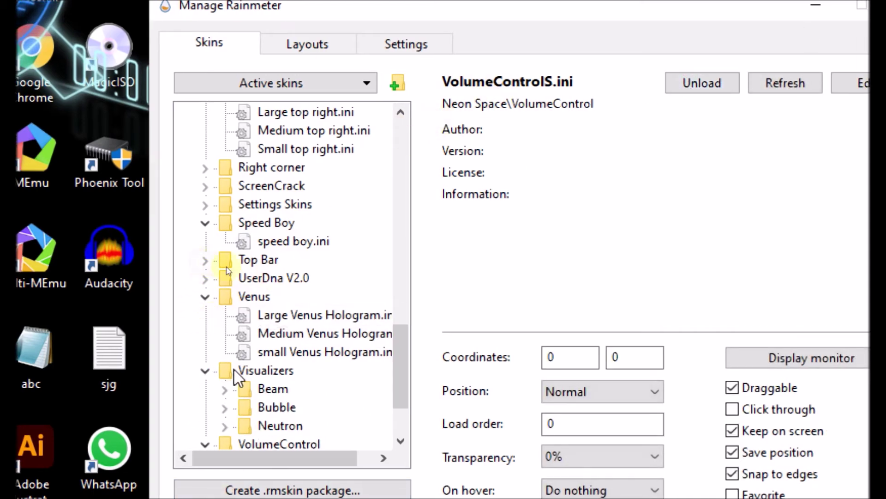
click(279, 389)
click(285, 408)
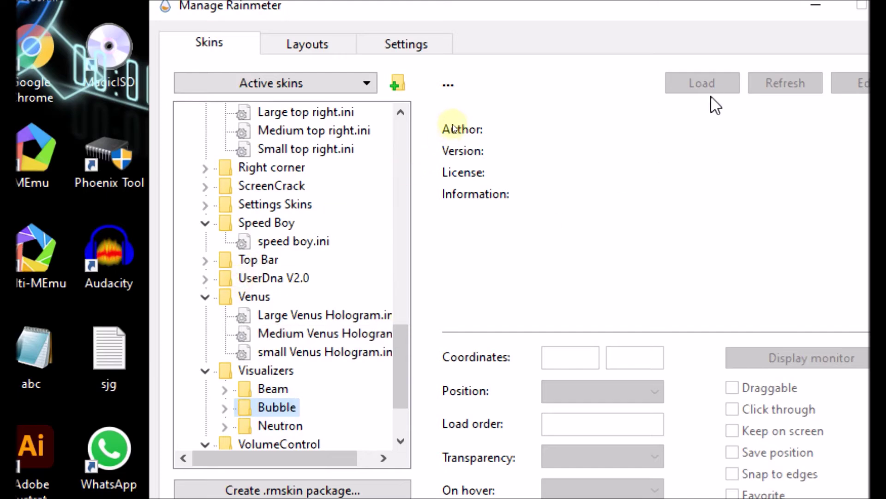
click(225, 406)
click(324, 426)
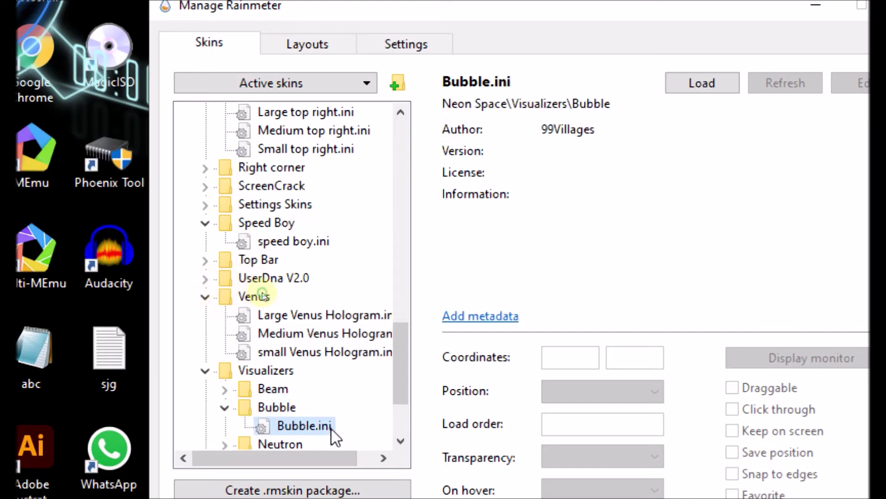
click(690, 85)
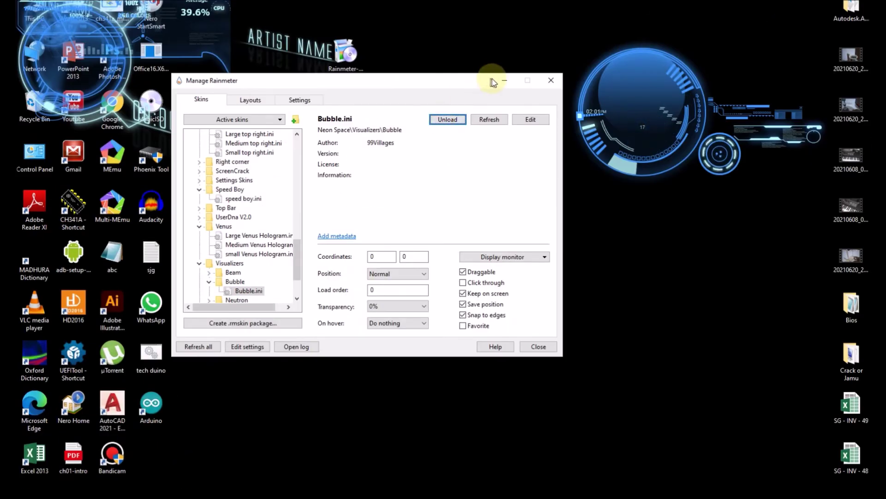
Step: Minimize Manage Rainmeter, place the bubble skin beside the Centonium core, and spread the artist, song and time texts beneath them
click(498, 81)
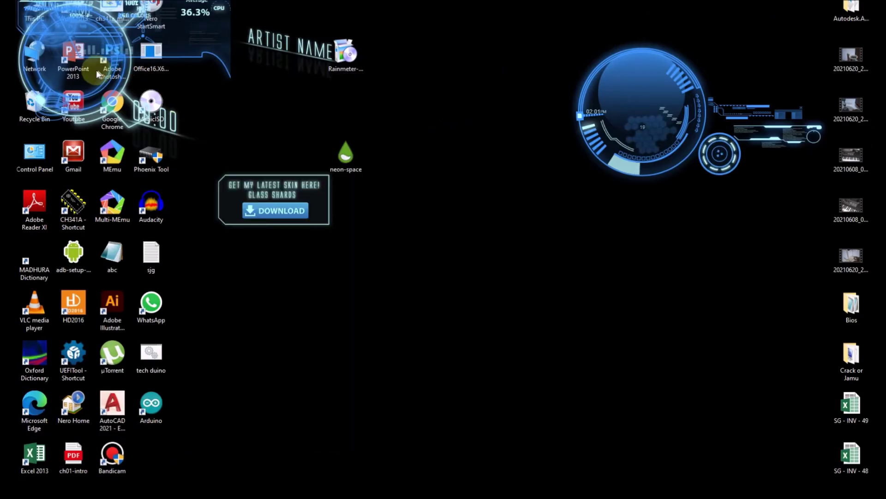
drag(180, 116, 560, 59)
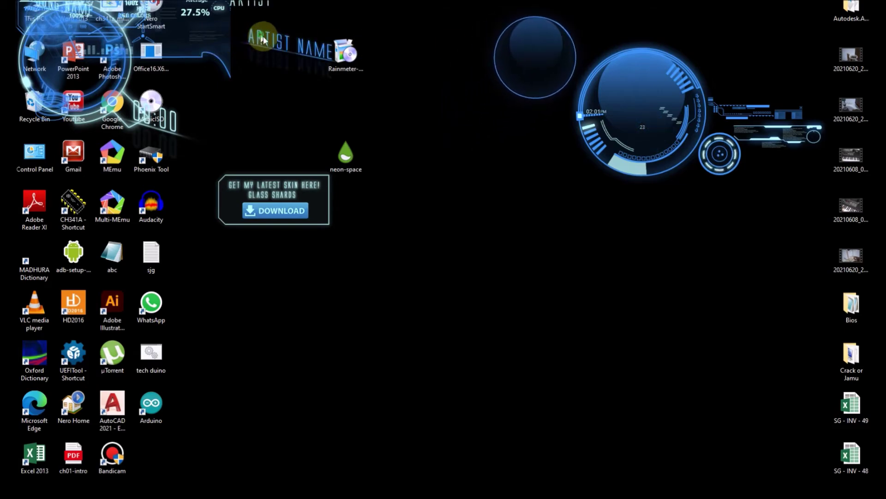
drag(263, 40, 754, 237)
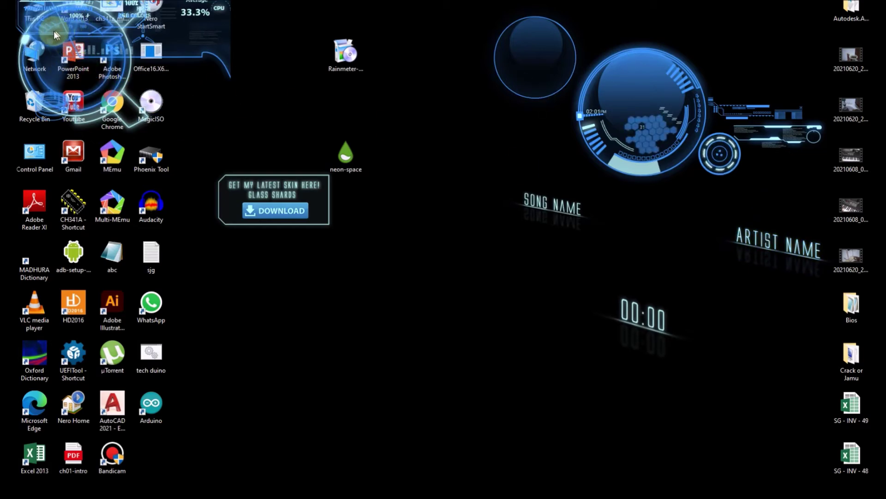
Step: Move the volume panel to the desktop's upper right, the ring gauge to its lower right, and the Venus hologram above the Glass Shards panel
drag(53, 35, 722, 48)
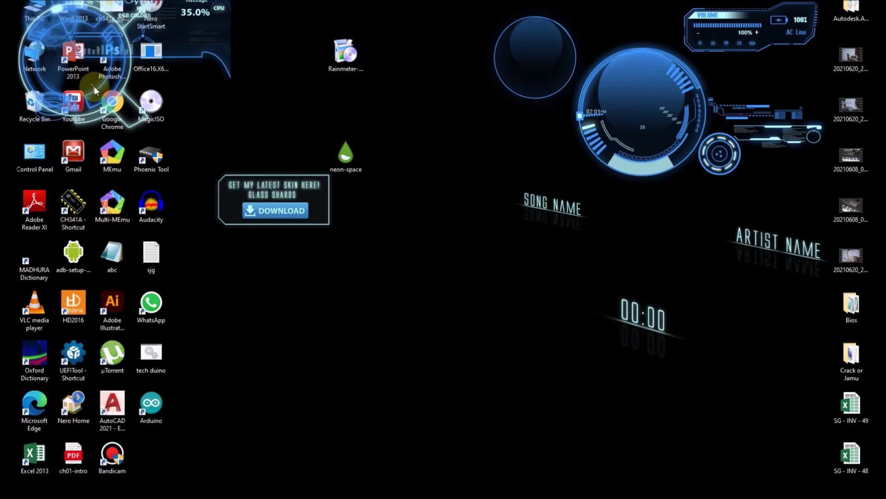
drag(96, 87, 761, 442)
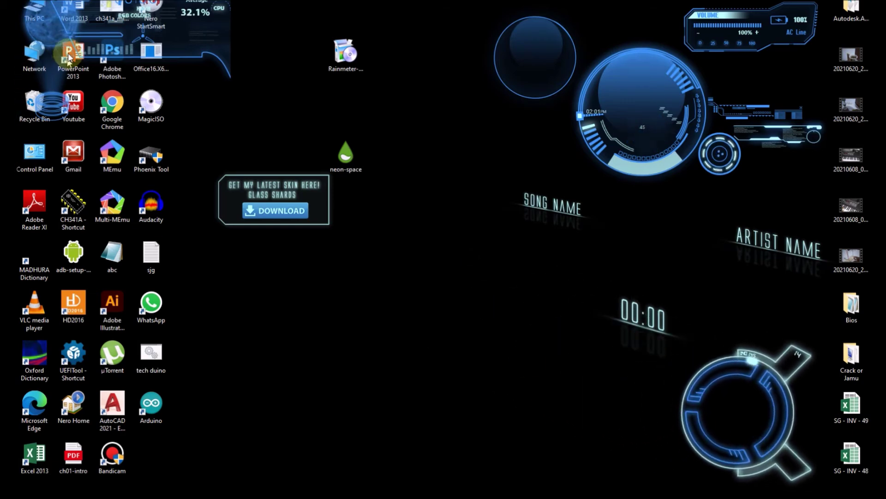
drag(49, 29, 270, 76)
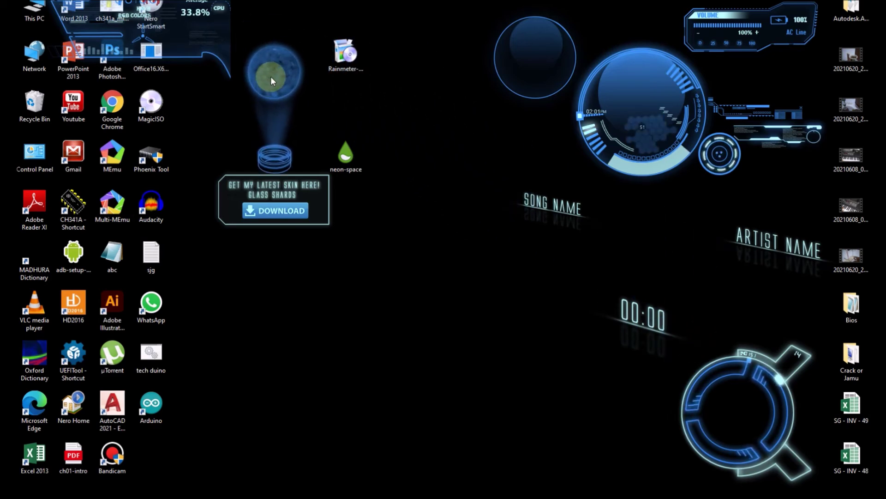
Step: Move the CPU and RGB Colors monitor panel to the lower edge of the desktop, beside the shortcut icons
drag(195, 41, 338, 481)
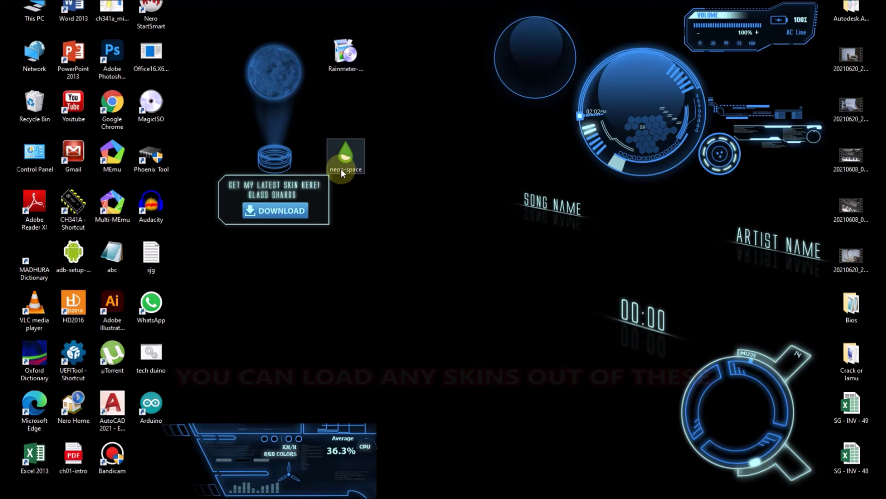
click(315, 497)
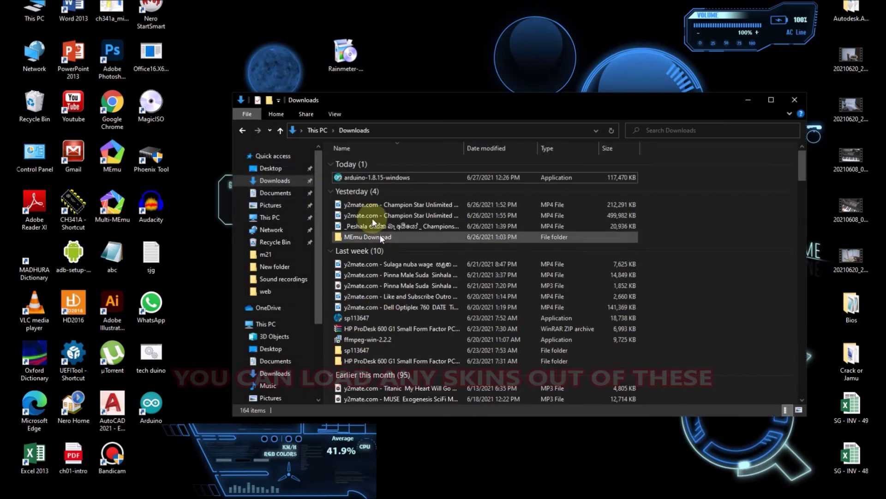
click(748, 100)
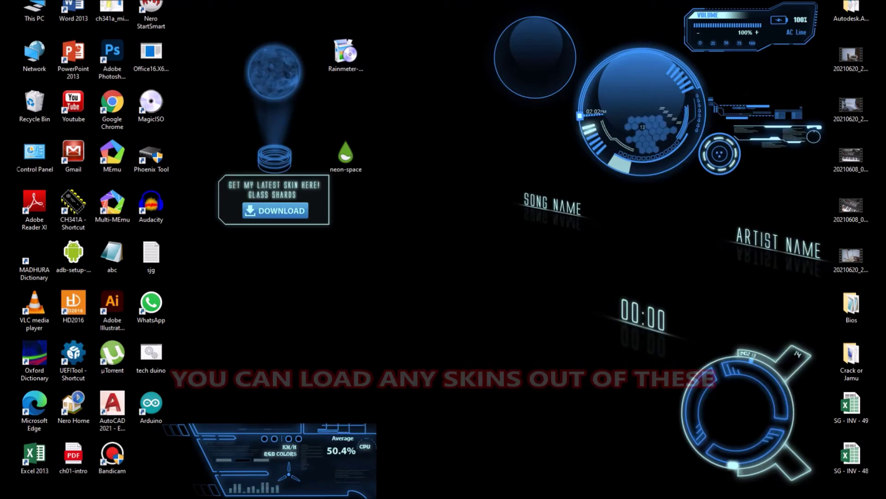
Step: Load the CrackS.ini skin from the ScreenCrack folder and place it beside the ring gauge at the desktop's lower edge
click(319, 497)
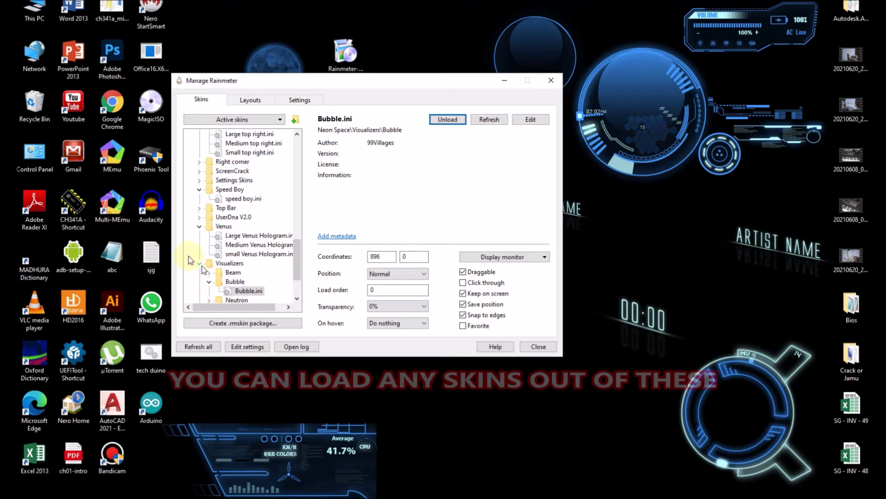
click(199, 171)
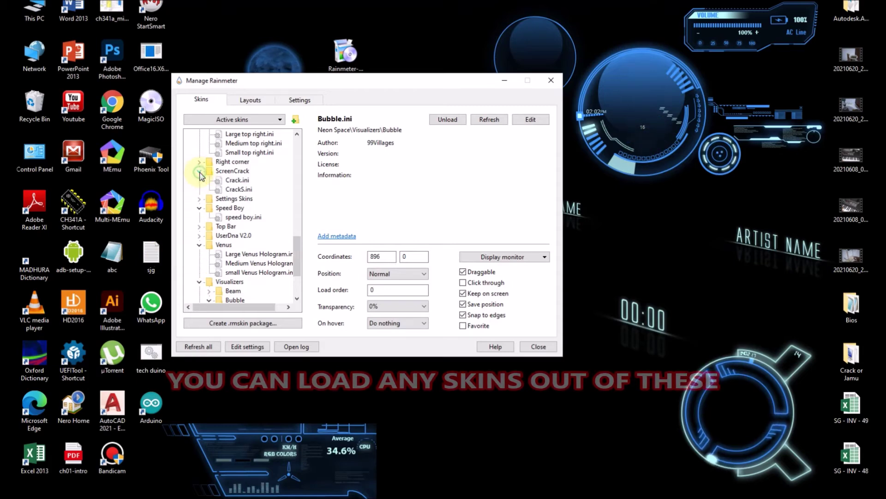
click(235, 190)
click(447, 119)
click(98, 58)
drag(98, 57, 608, 433)
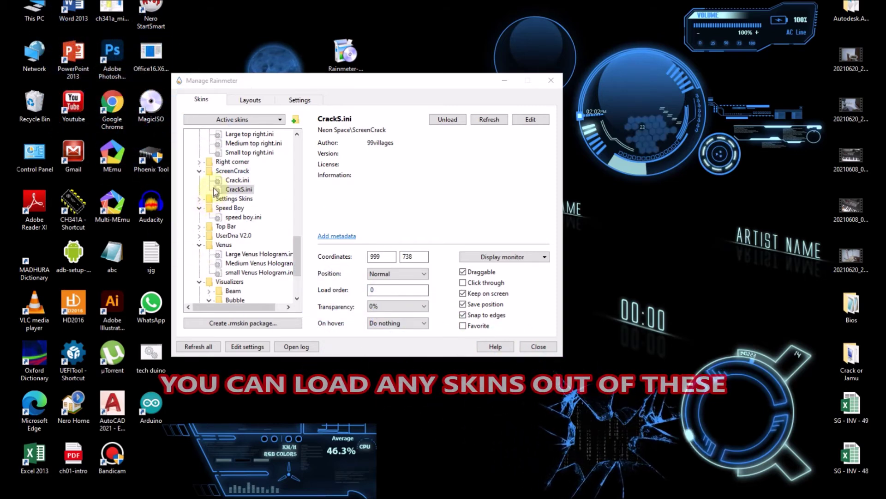
Step: Load the Picture Left.ini skin from the Picture Browser folder and place its frame against the CPU monitor panel
scroll(216, 192, up, 2)
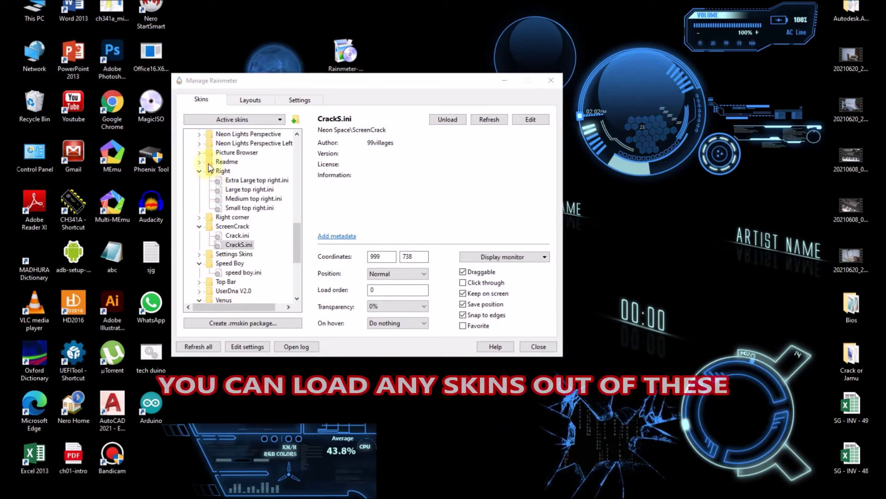
click(199, 152)
click(245, 170)
click(442, 121)
drag(115, 31, 475, 471)
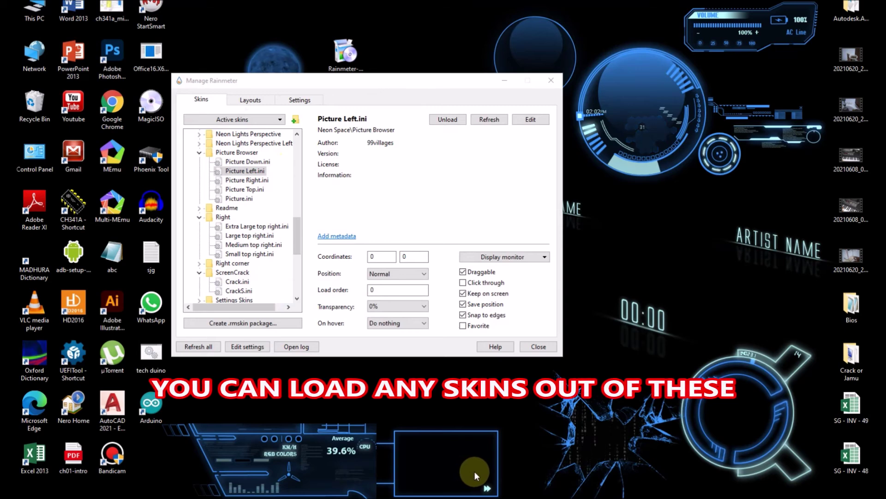
Step: Load the Health DiagnosticsM.ini skin from the Health Diagnostics folder and place it just above the CPU panel and picture frame
scroll(238, 187, up, 2)
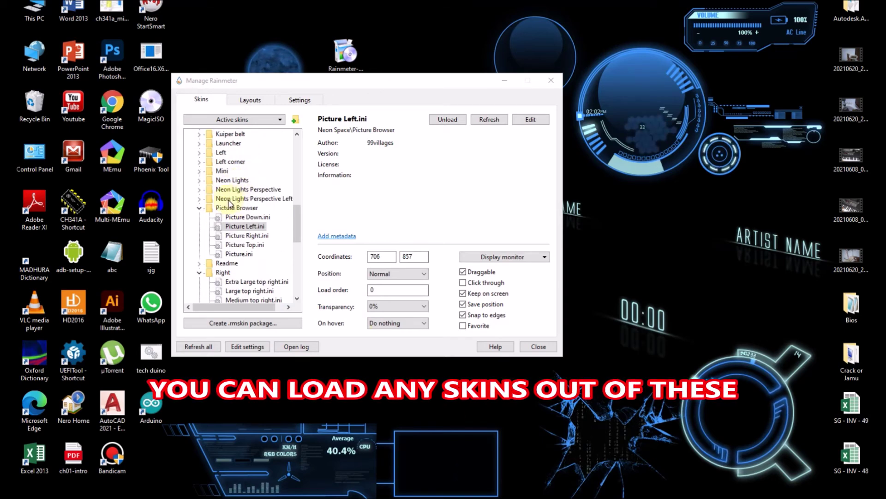
scroll(212, 174, up, 2)
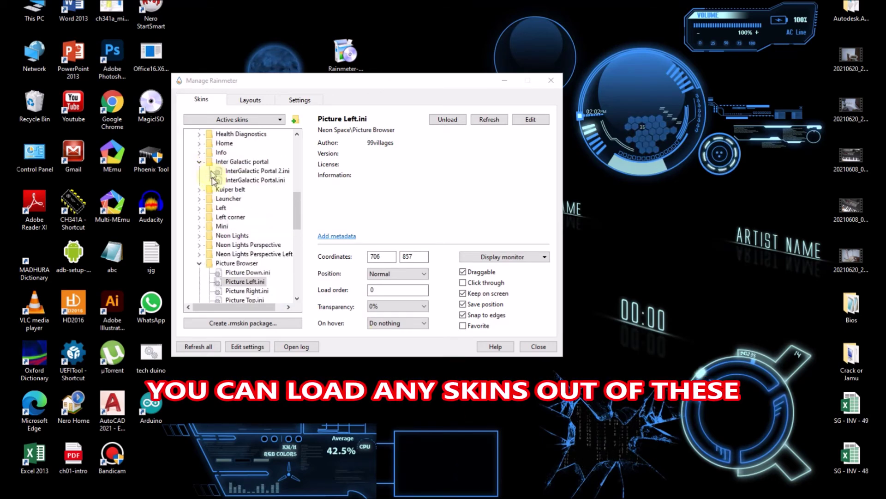
scroll(219, 197, up, 2)
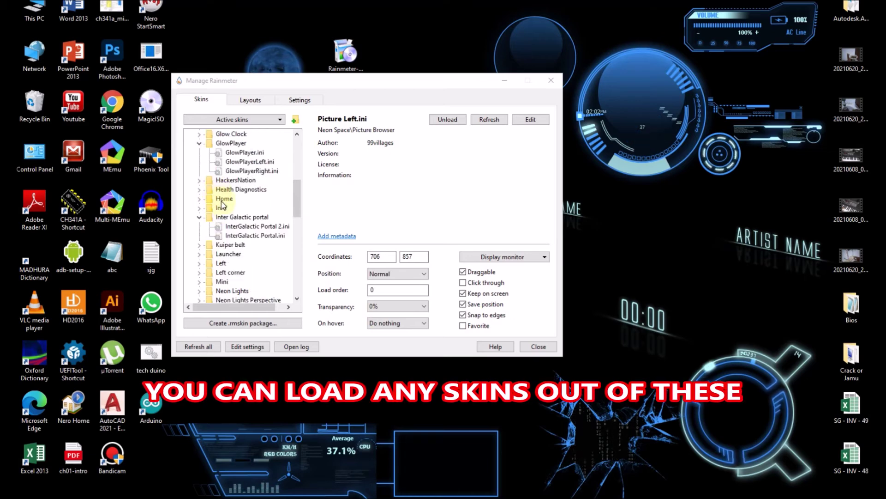
click(200, 190)
click(248, 208)
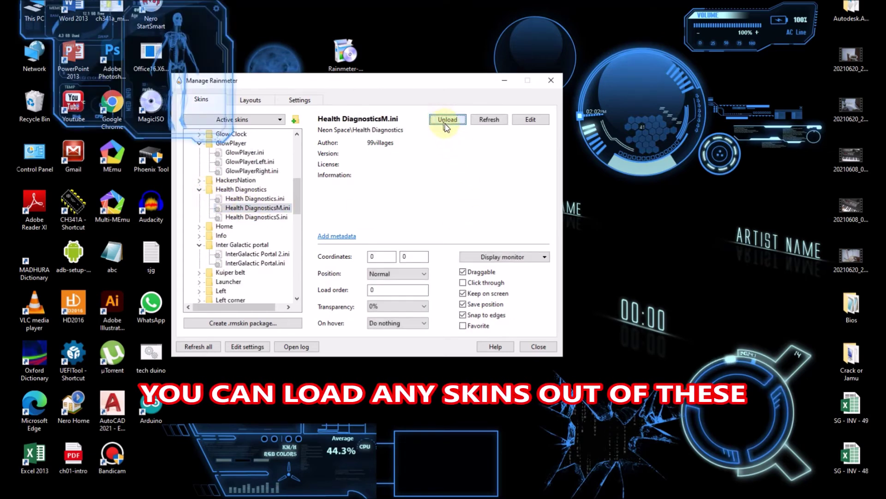
drag(736, 289, 701, 265)
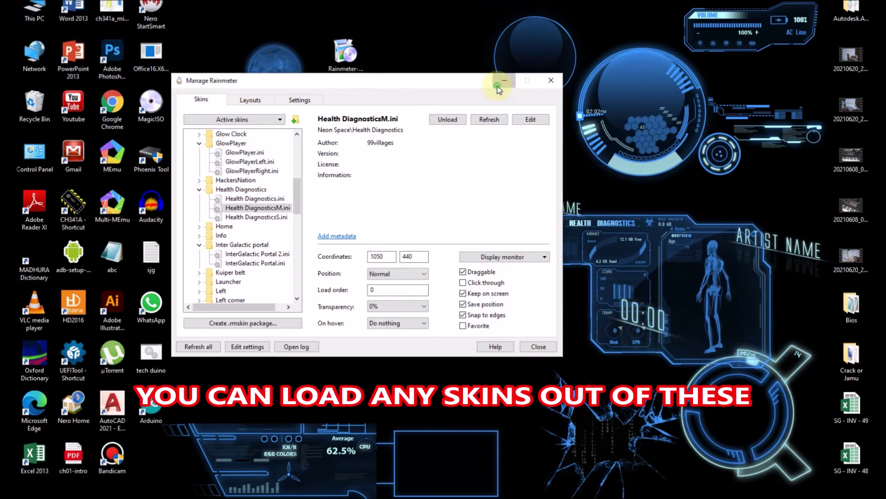
click(505, 80)
mouse_move(718, 269)
mouse_down()
mouse_move(415, 323)
mouse_move(362, 308)
mouse_move(337, 320)
mouse_move(449, 330)
mouse_up()
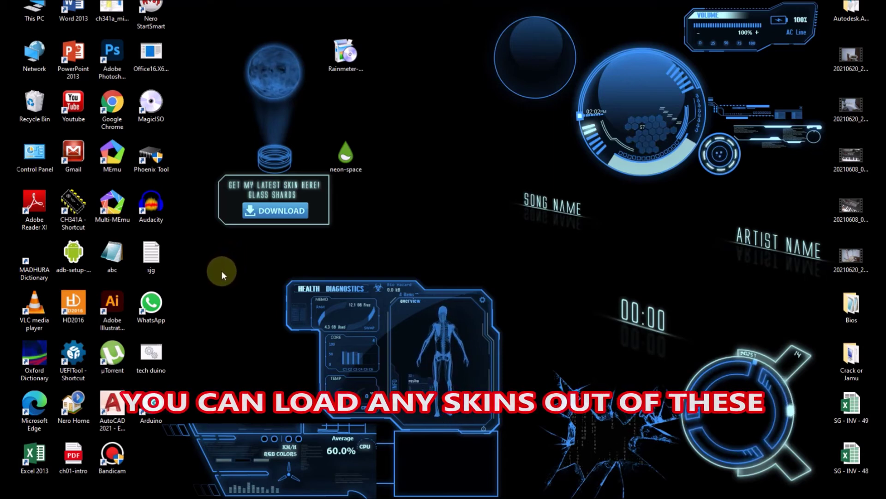
Step: Load the HackersNation.ini skin from the HackersNation folder and place the flag between the song name and artist name texts
click(449, 497)
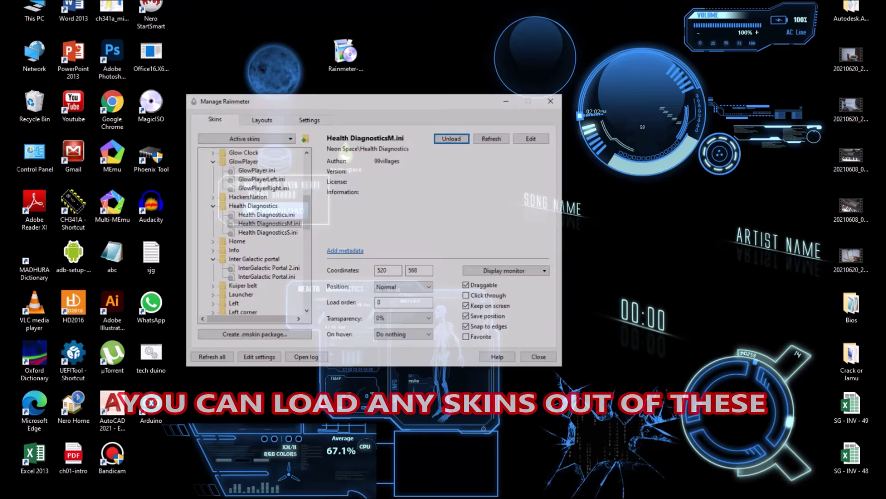
click(199, 180)
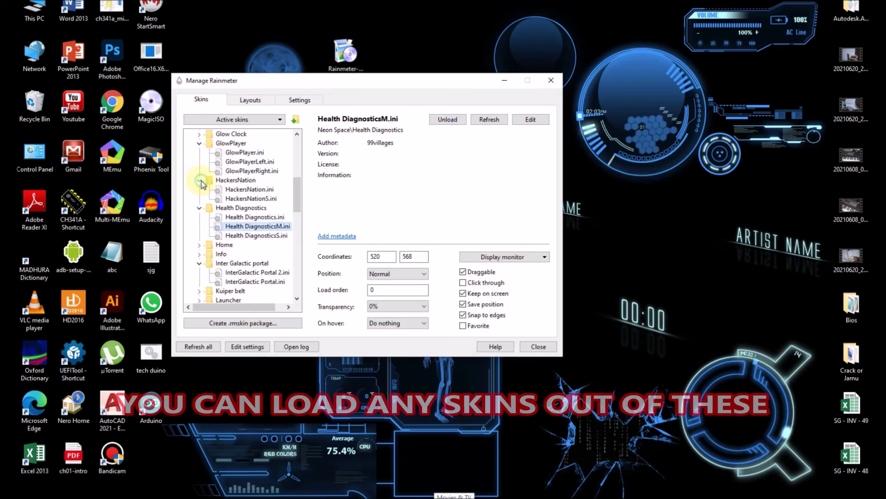
click(240, 190)
click(447, 119)
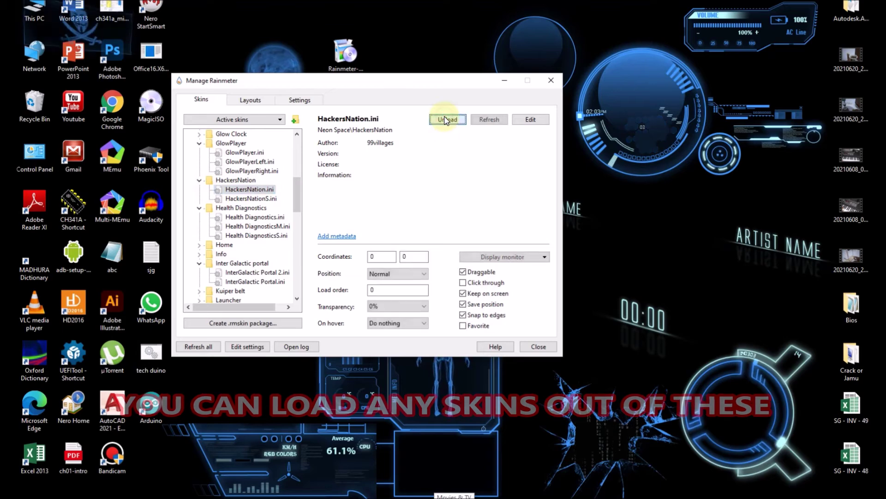
drag(82, 27, 671, 230)
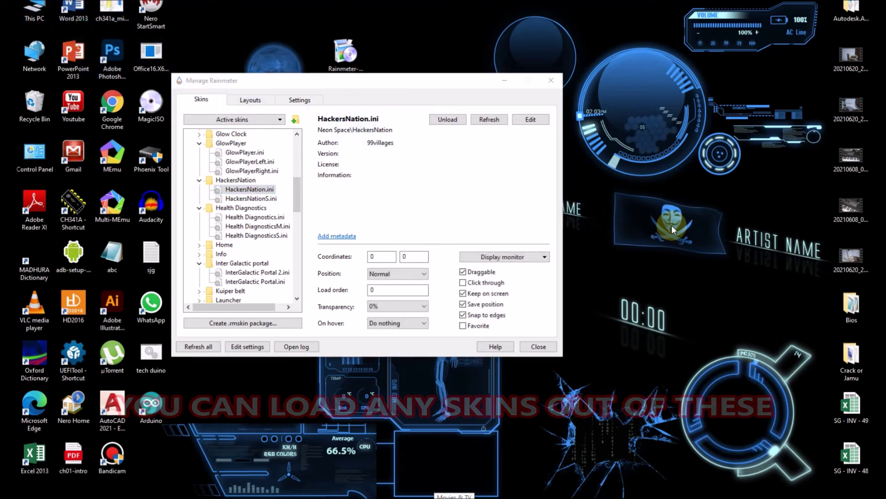
Step: Load the Glow Clock.ini skin from the Glow Clock folder and place it at the desktop's upper centre, beside the bubble
scroll(206, 176, up, 2)
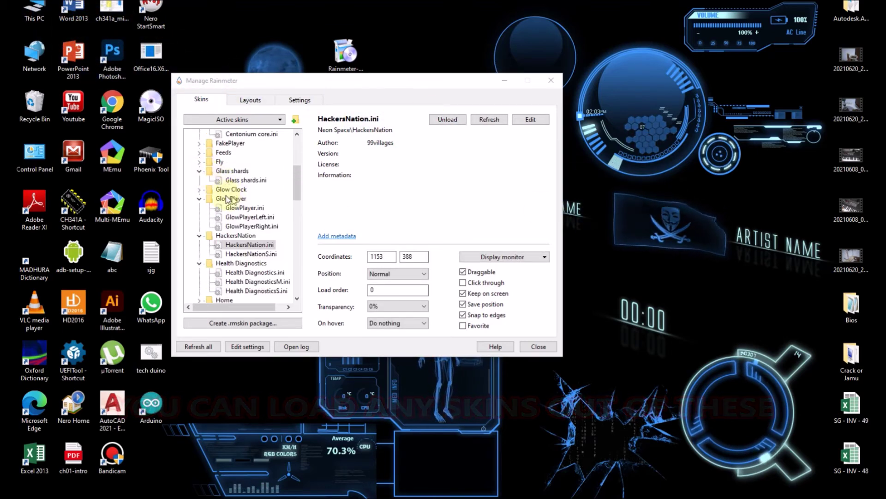
click(200, 190)
click(236, 199)
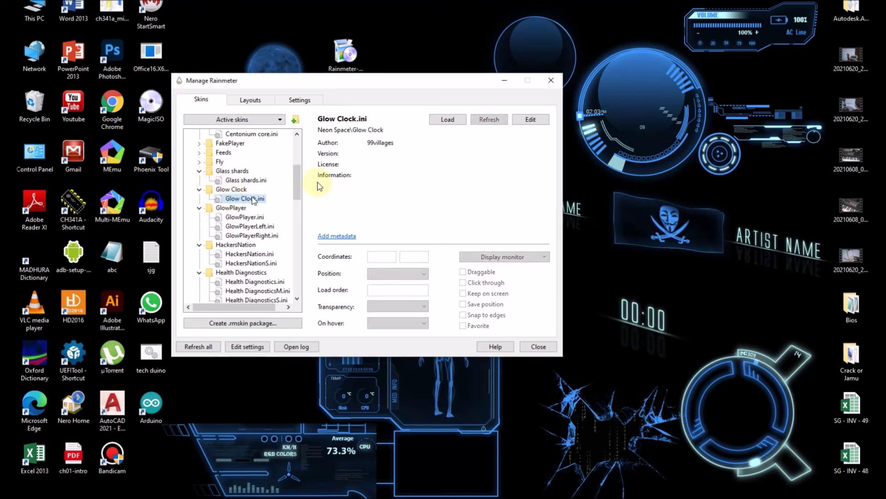
click(446, 119)
drag(89, 24, 412, 44)
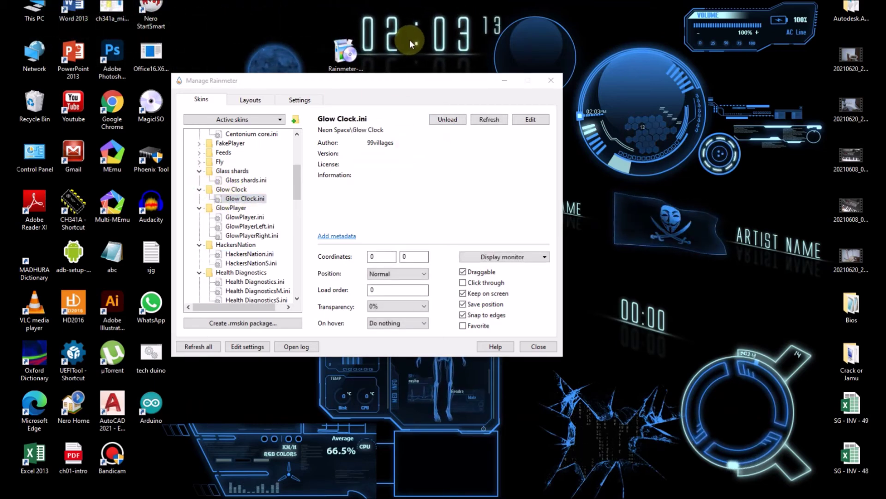
Step: Load the Radar small.ini skin from the Fly folder and place the radar beneath the glow clock, near the neon-space file
click(199, 162)
click(244, 180)
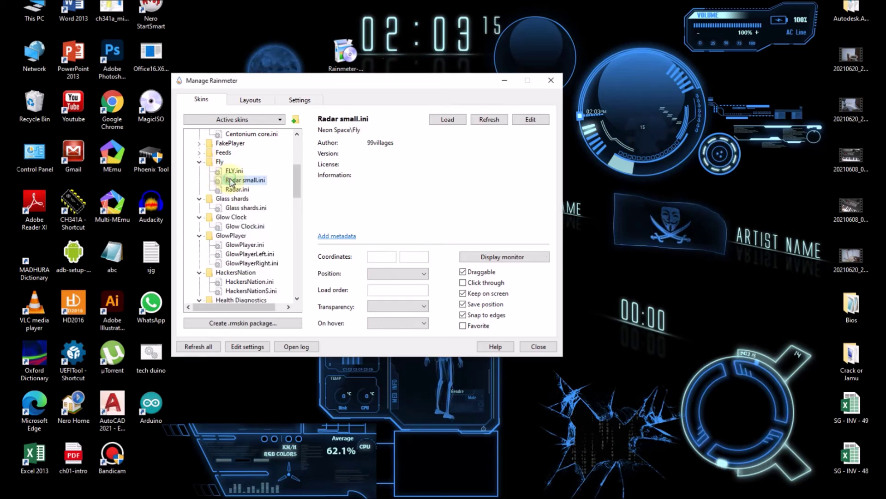
click(446, 120)
click(504, 82)
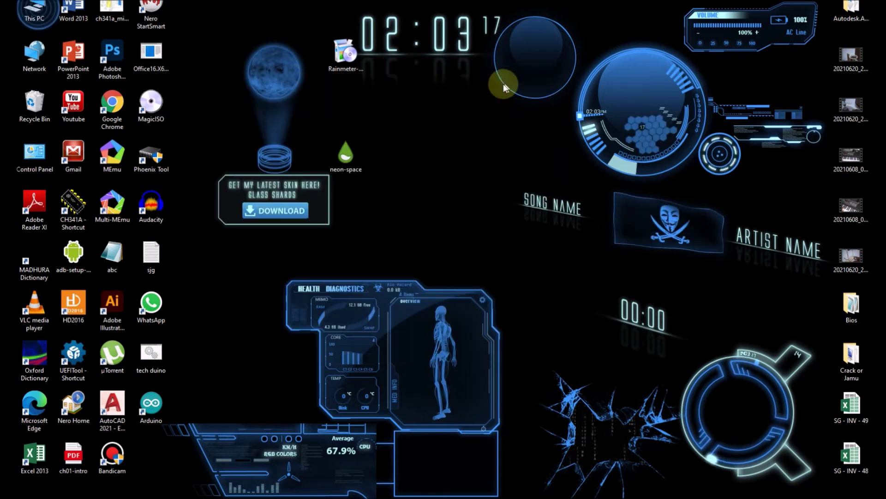
drag(31, 11, 389, 116)
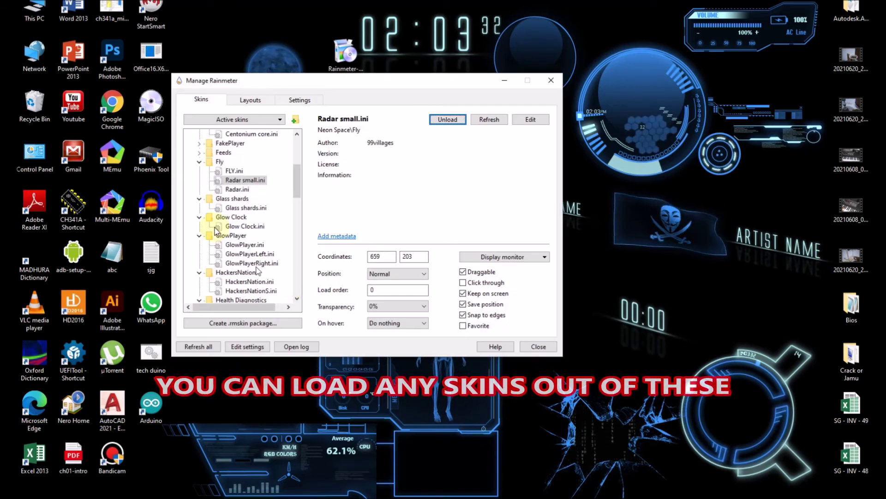
Step: Try out the FakeLeft2.ini skin from the FakePlayer folder on the desktop and unload it
scroll(215, 229, up, 2)
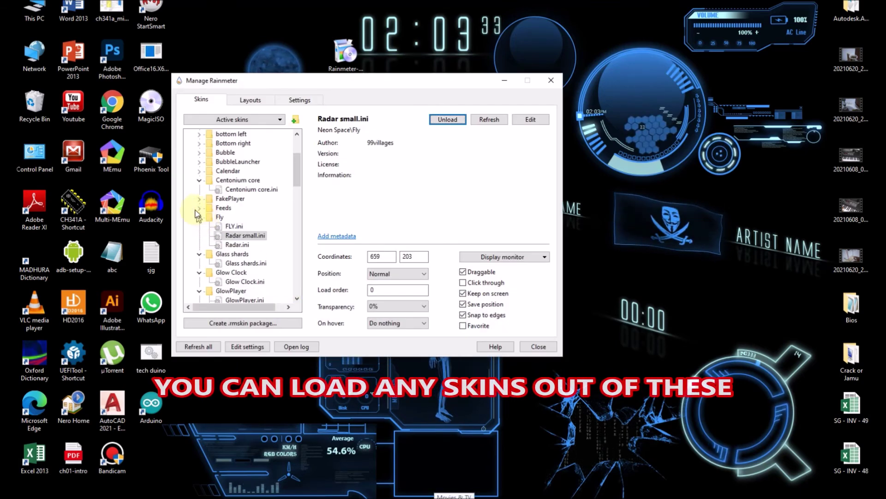
click(199, 199)
click(242, 216)
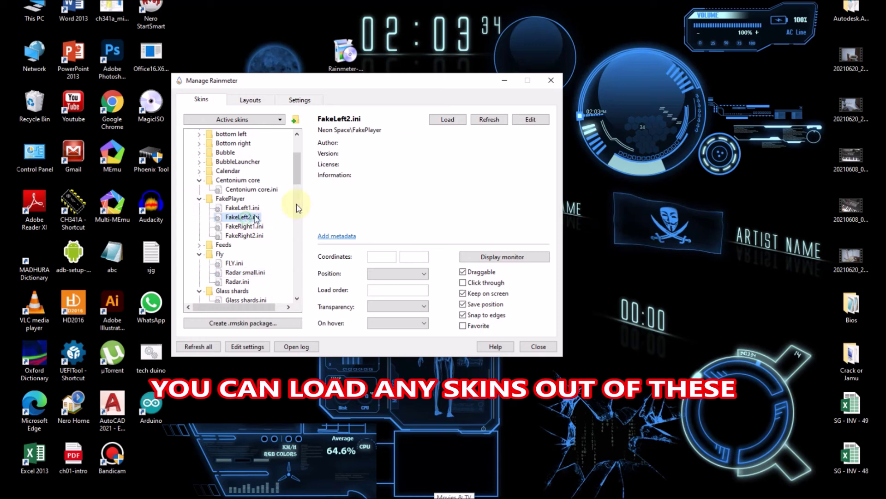
click(447, 119)
drag(285, 68, 273, 52)
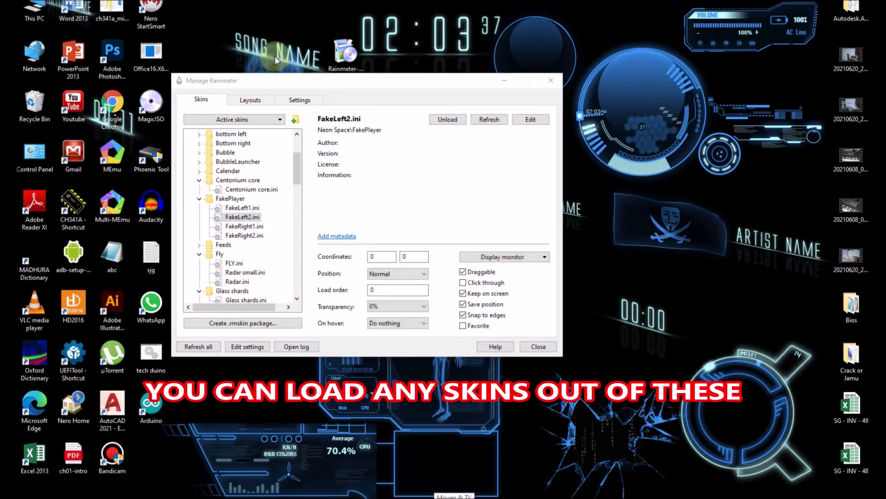
right_click(273, 52)
click(305, 189)
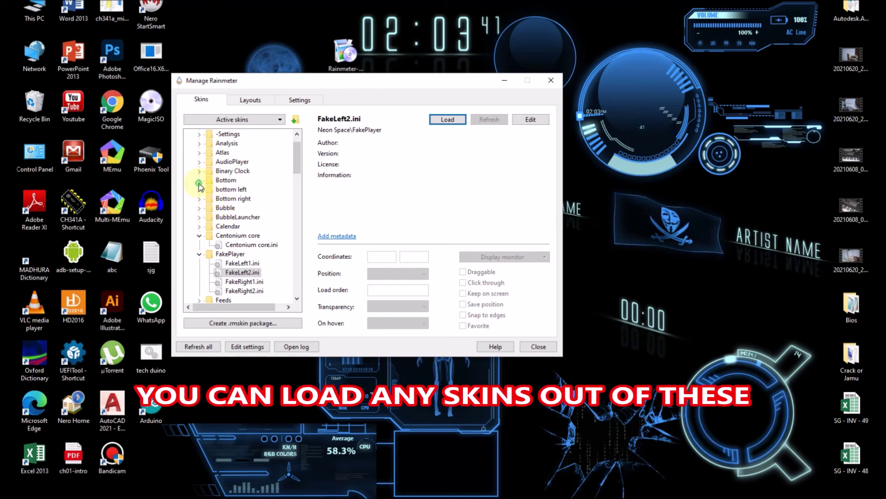
Step: Load the Large Bottom.ini skin from the Bottom folder, place the bar above the Health Diagnostics panel, and minimize Manage Rainmeter
click(199, 181)
click(446, 120)
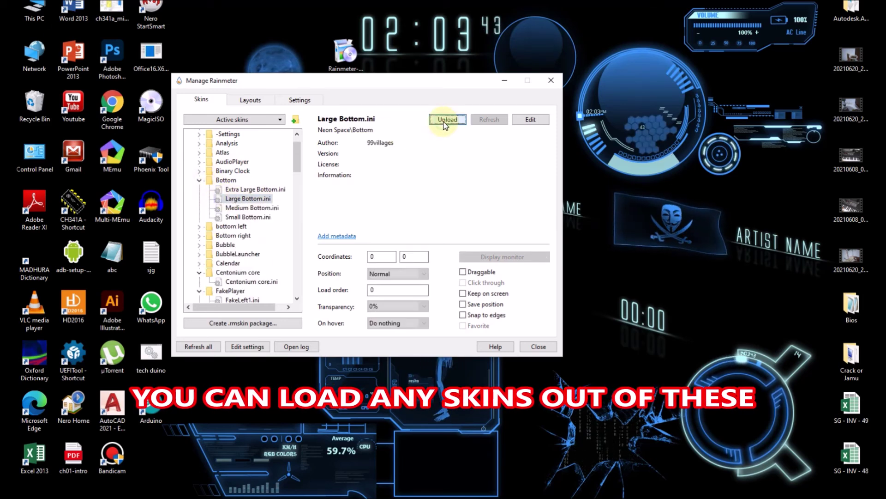
click(240, 49)
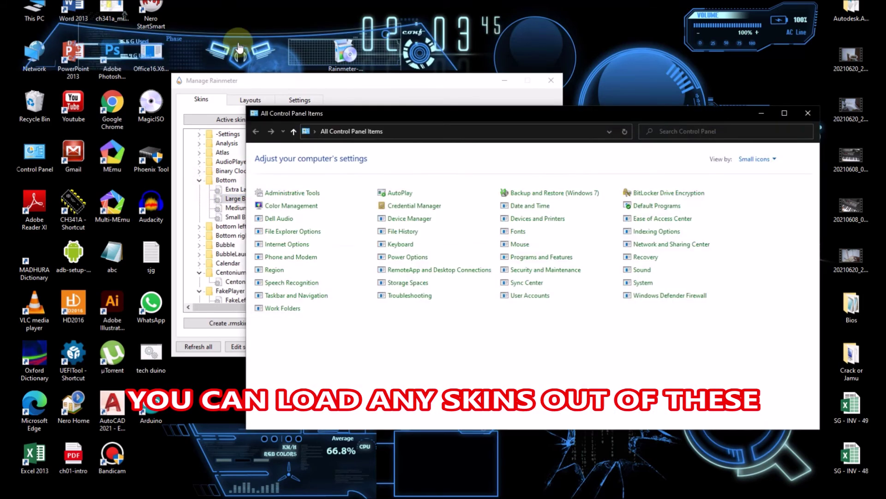
click(763, 115)
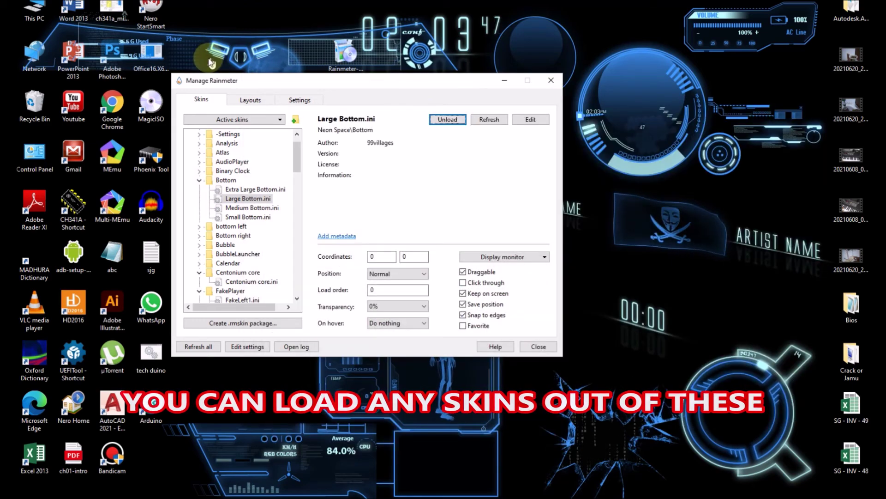
drag(192, 54, 328, 260)
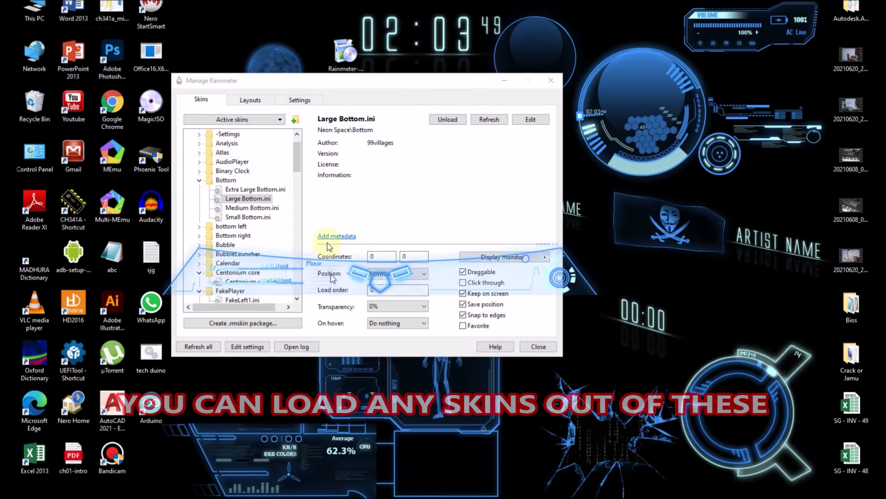
drag(338, 296, 326, 250)
click(504, 81)
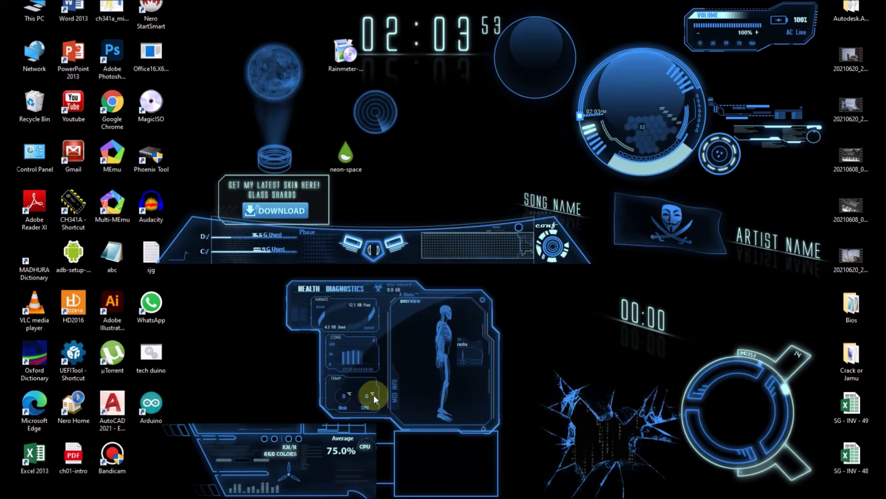
Step: Test the bar skin's central emblem by opening Control Panel, minimize that window, and shift the bar slightly down towards Health Diagnostics
click(373, 252)
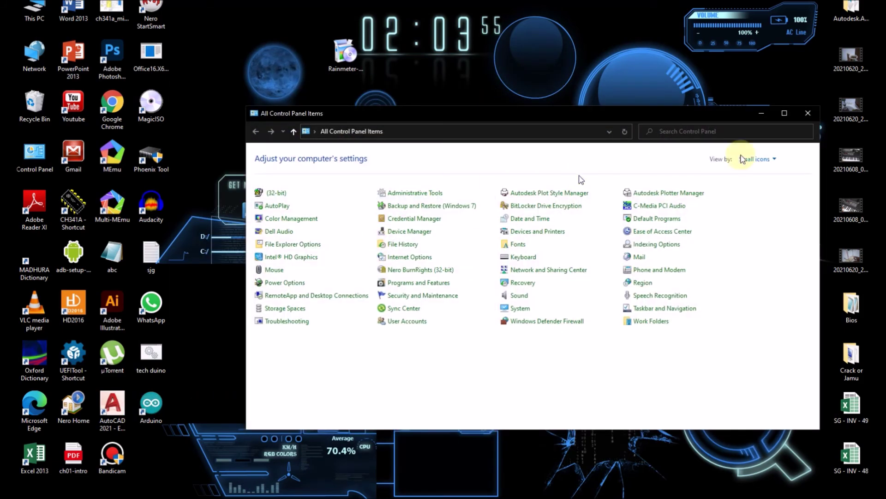
click(762, 116)
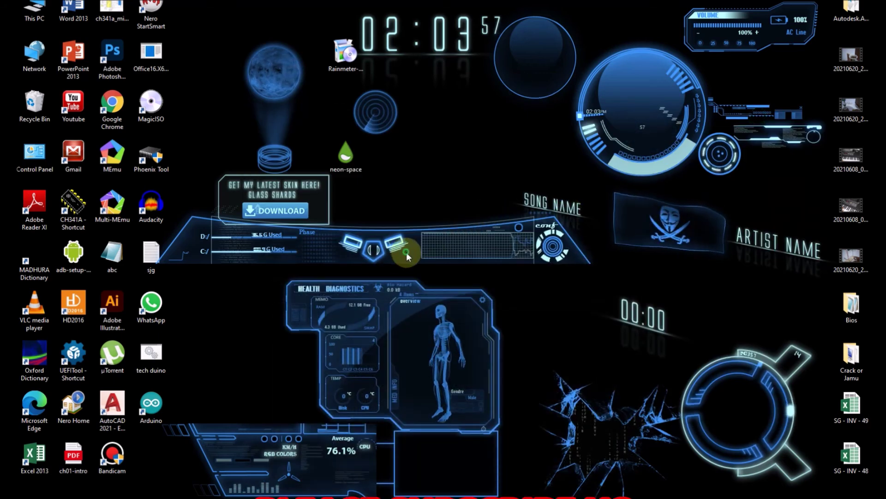
drag(407, 252, 409, 262)
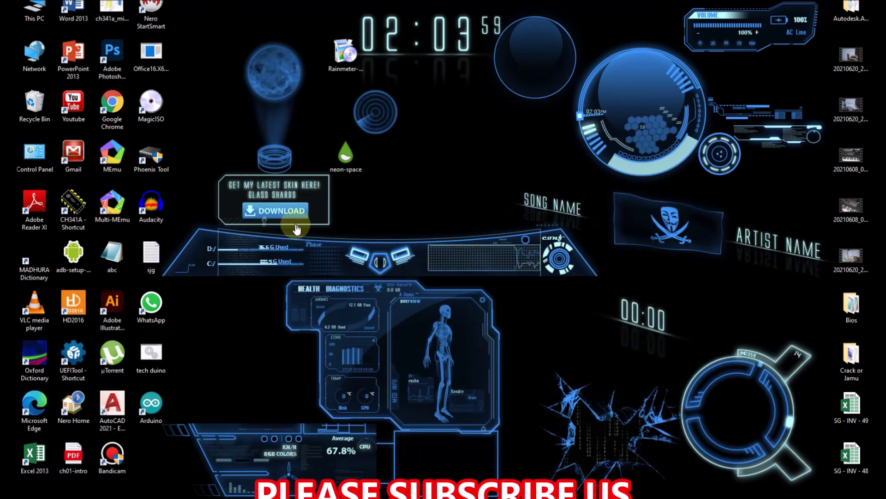